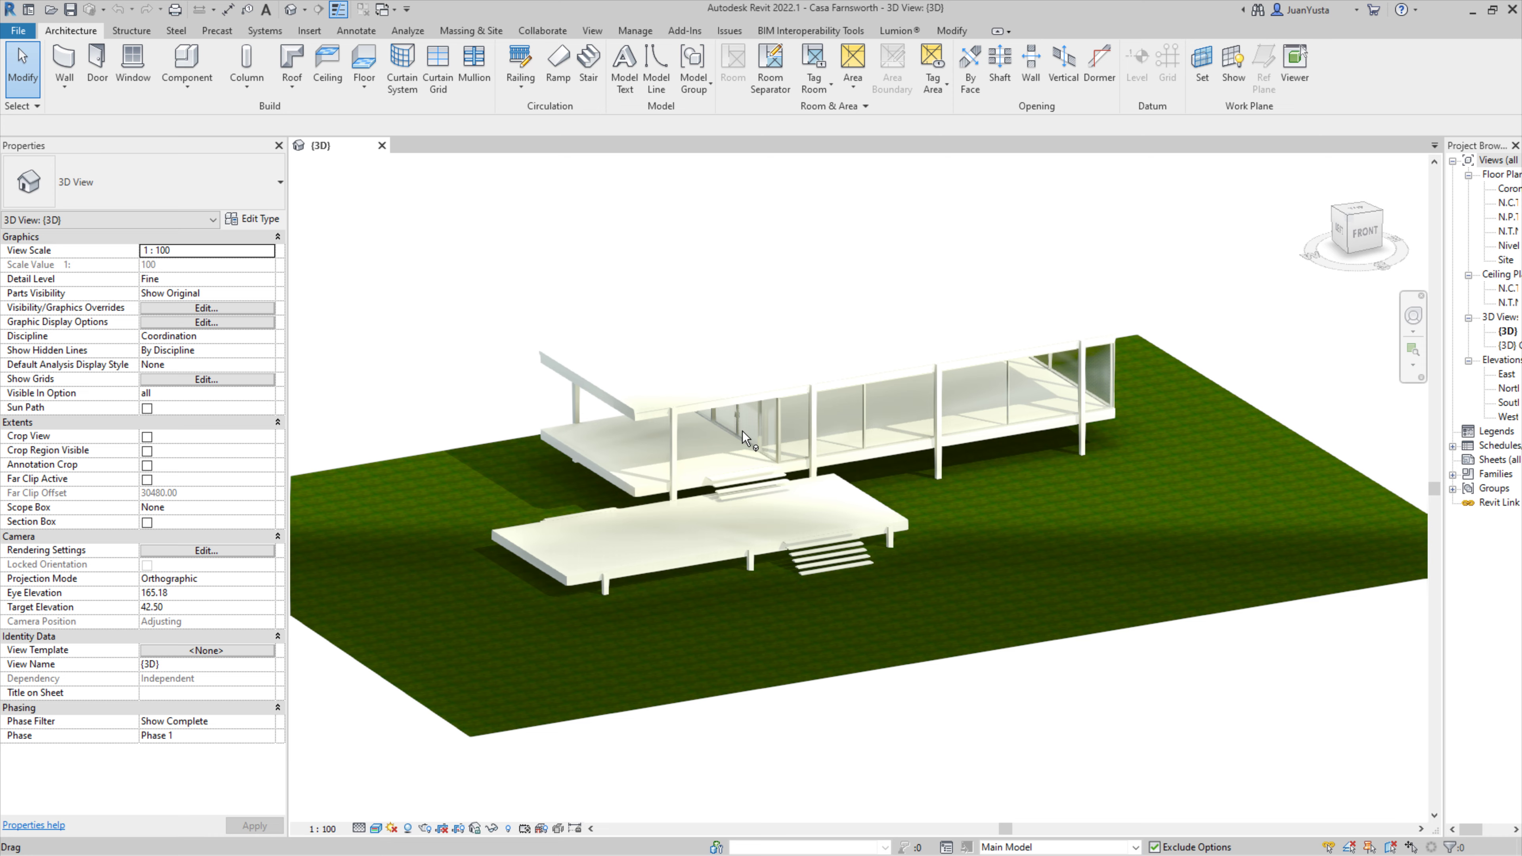
Step: Open Vivienda unifamiliar.rvt in Revit 2022, upgrading it from the Revit 2019 format
scroll(744, 436, up, 3)
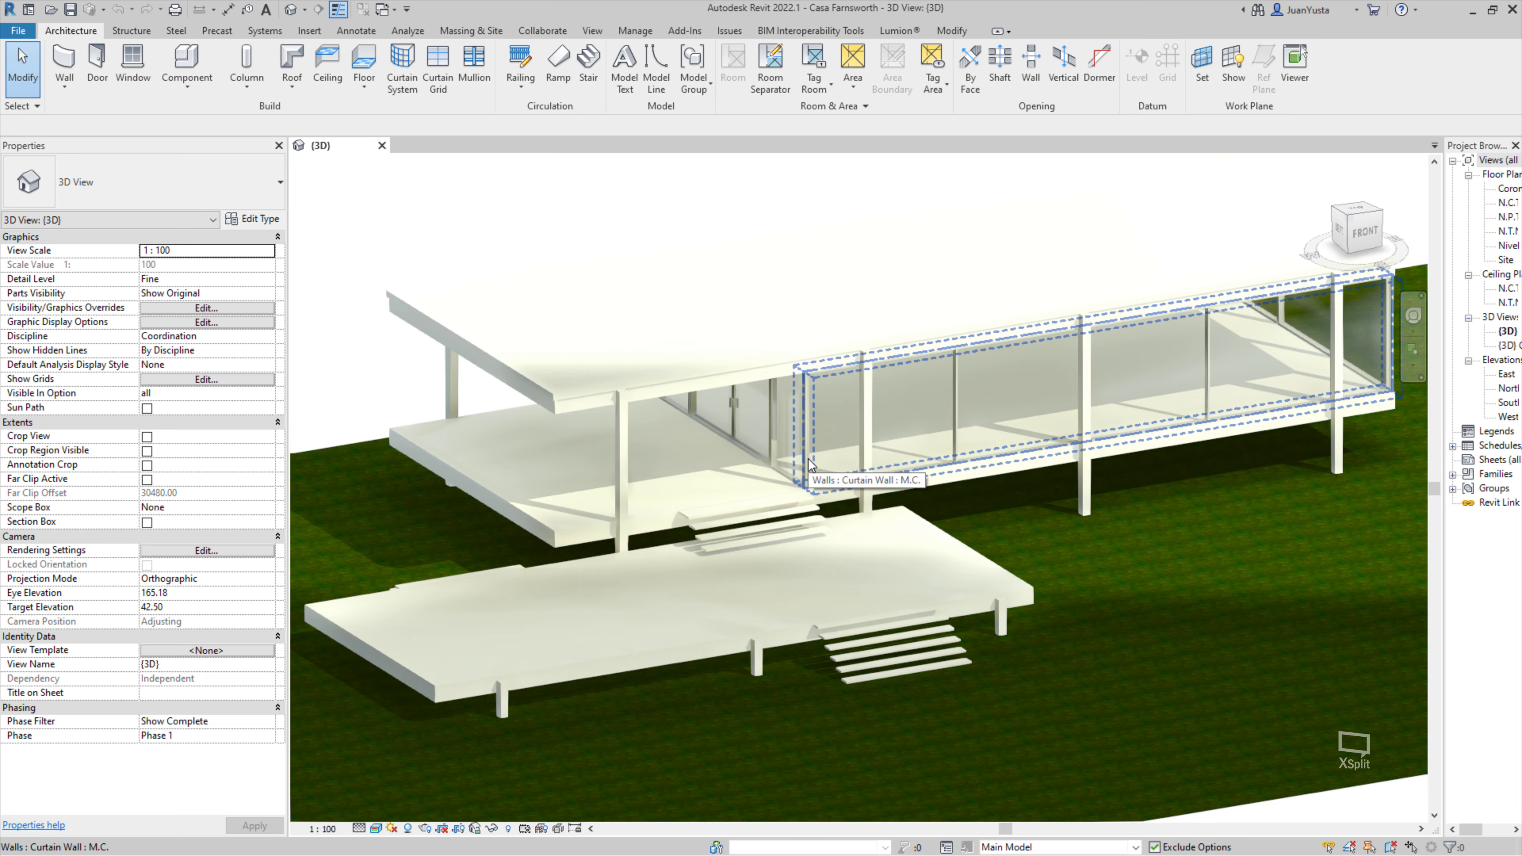
scroll(808, 463, down, 2)
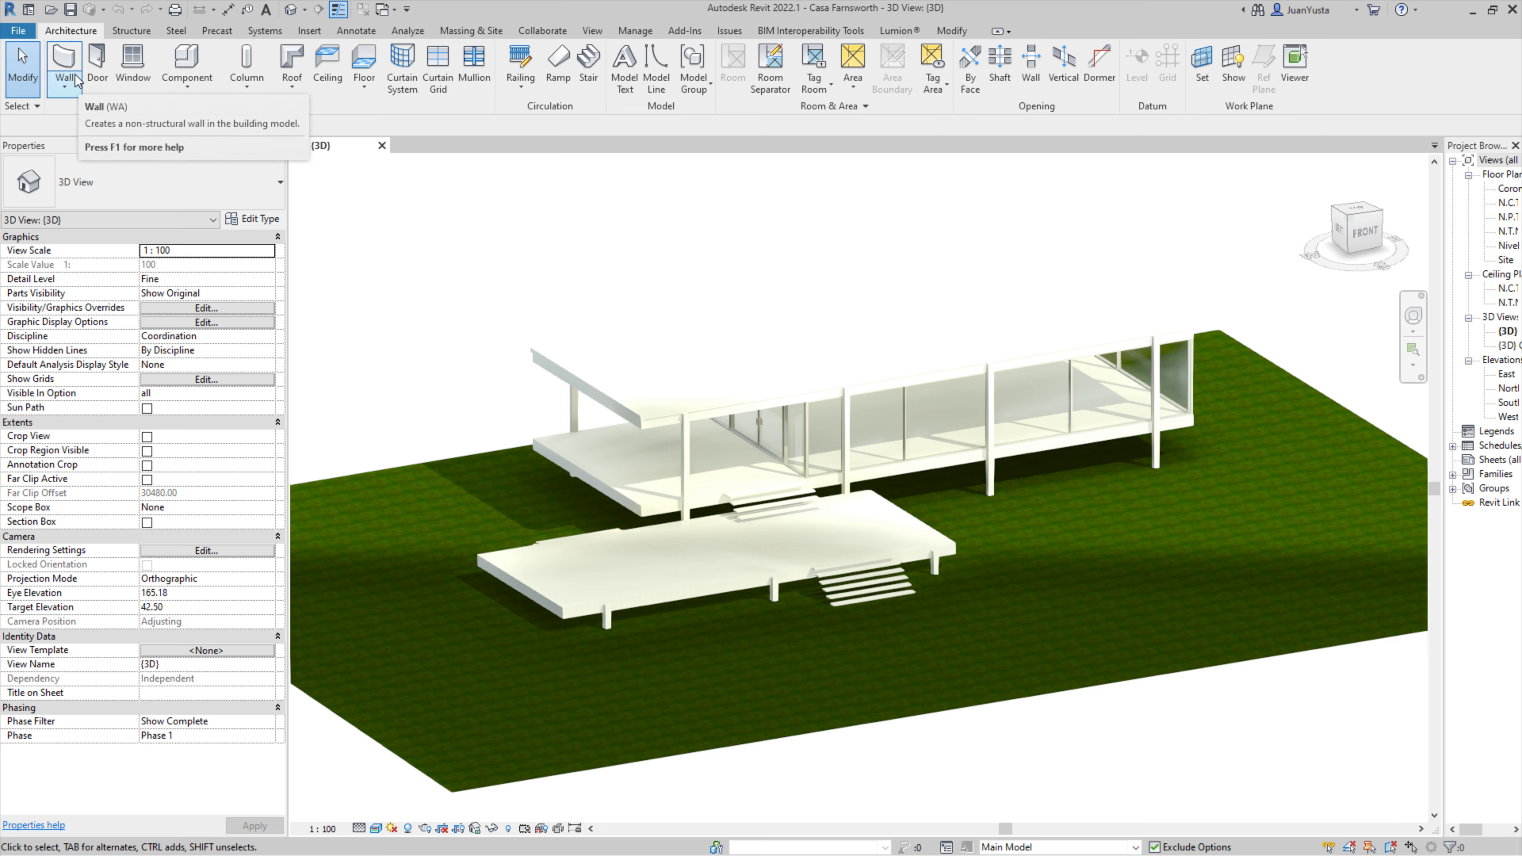
click(18, 30)
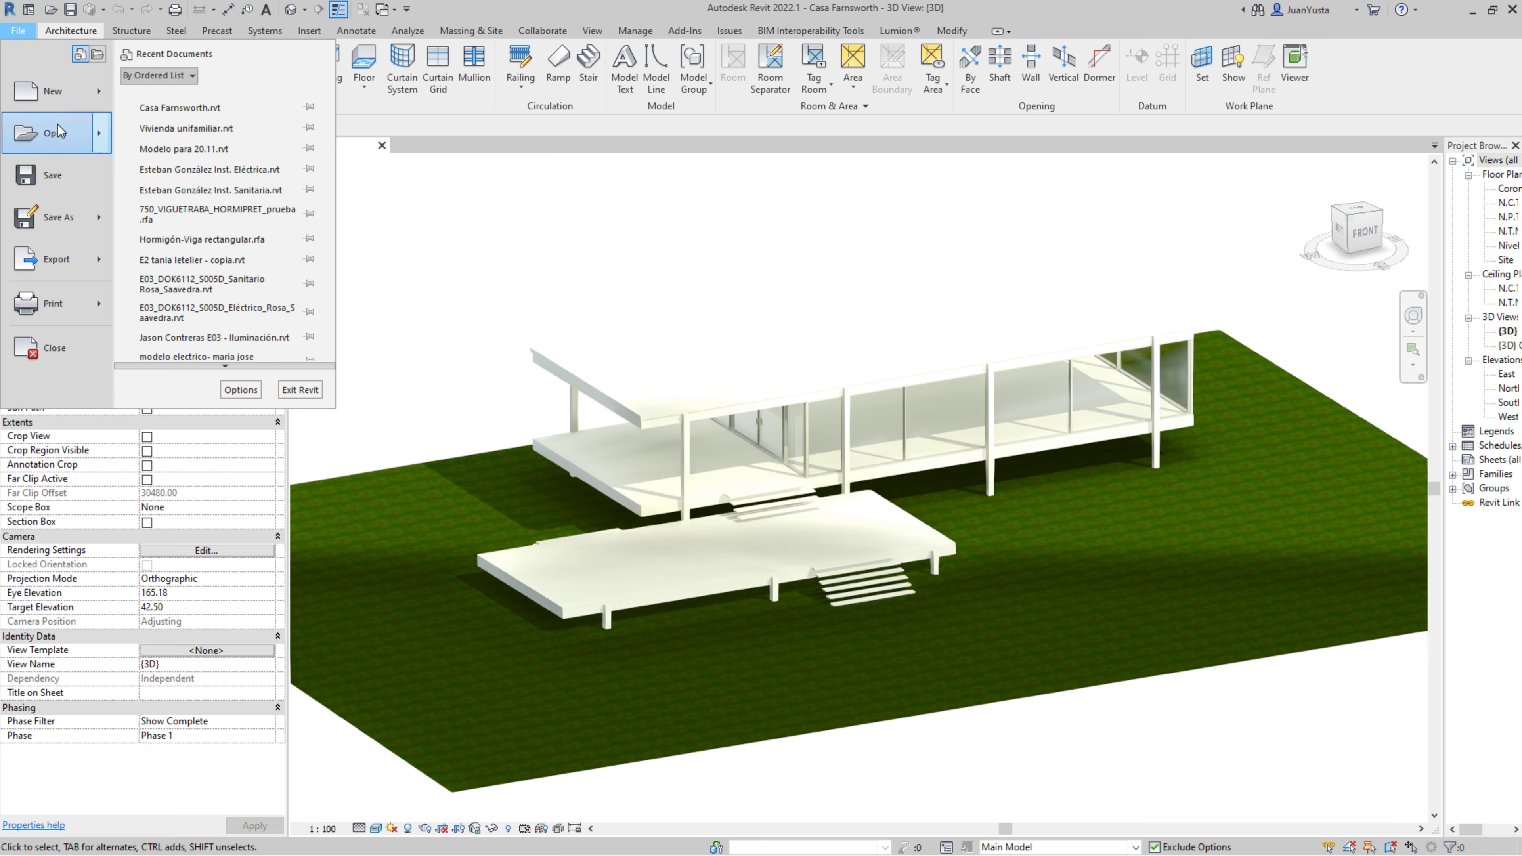
click(69, 142)
scroll(633, 376, down, 1)
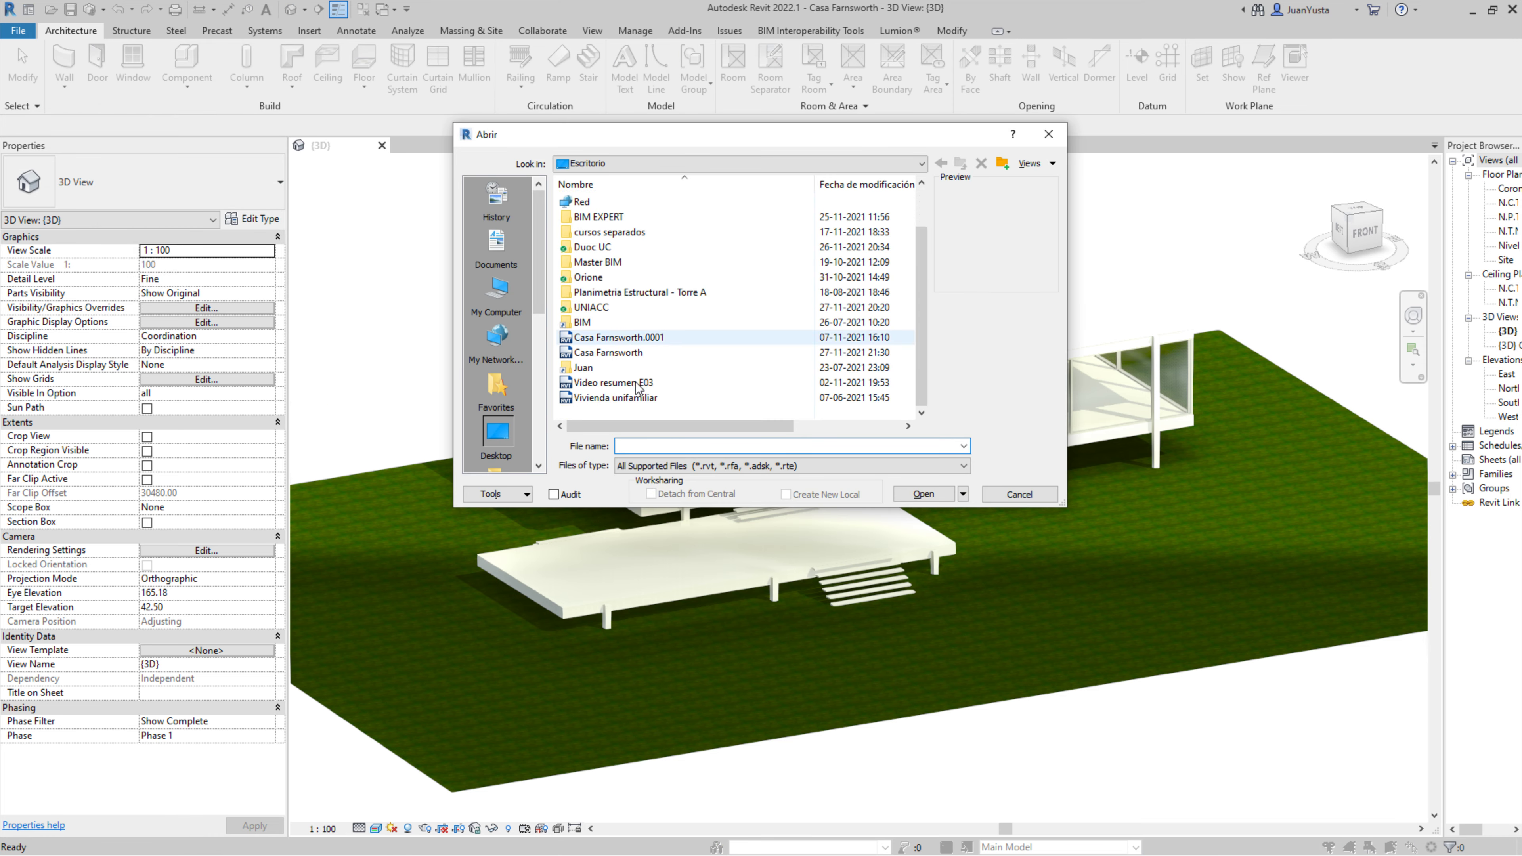
click(623, 398)
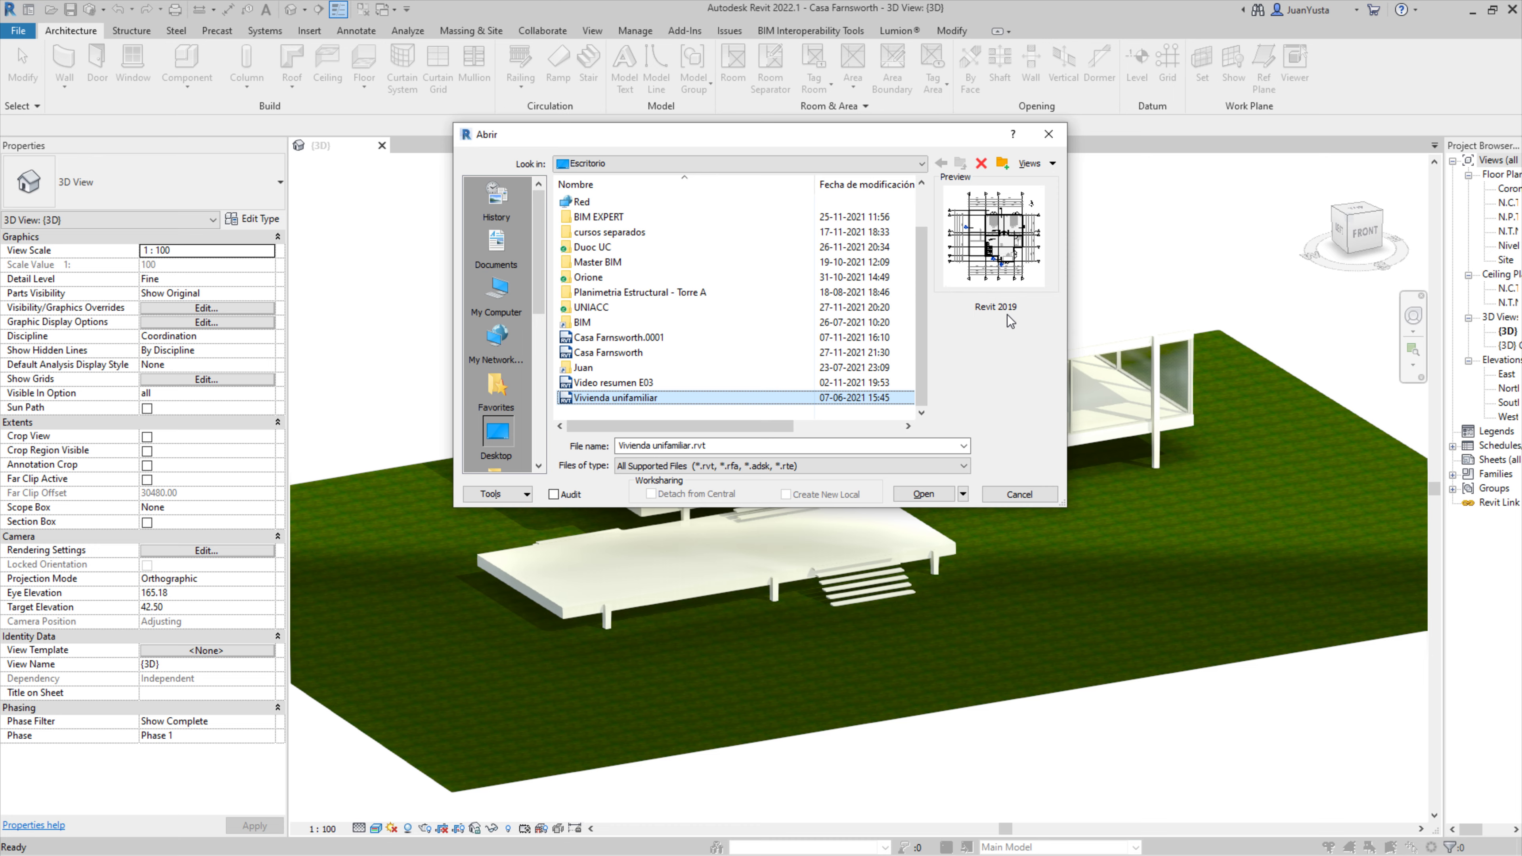
click(917, 494)
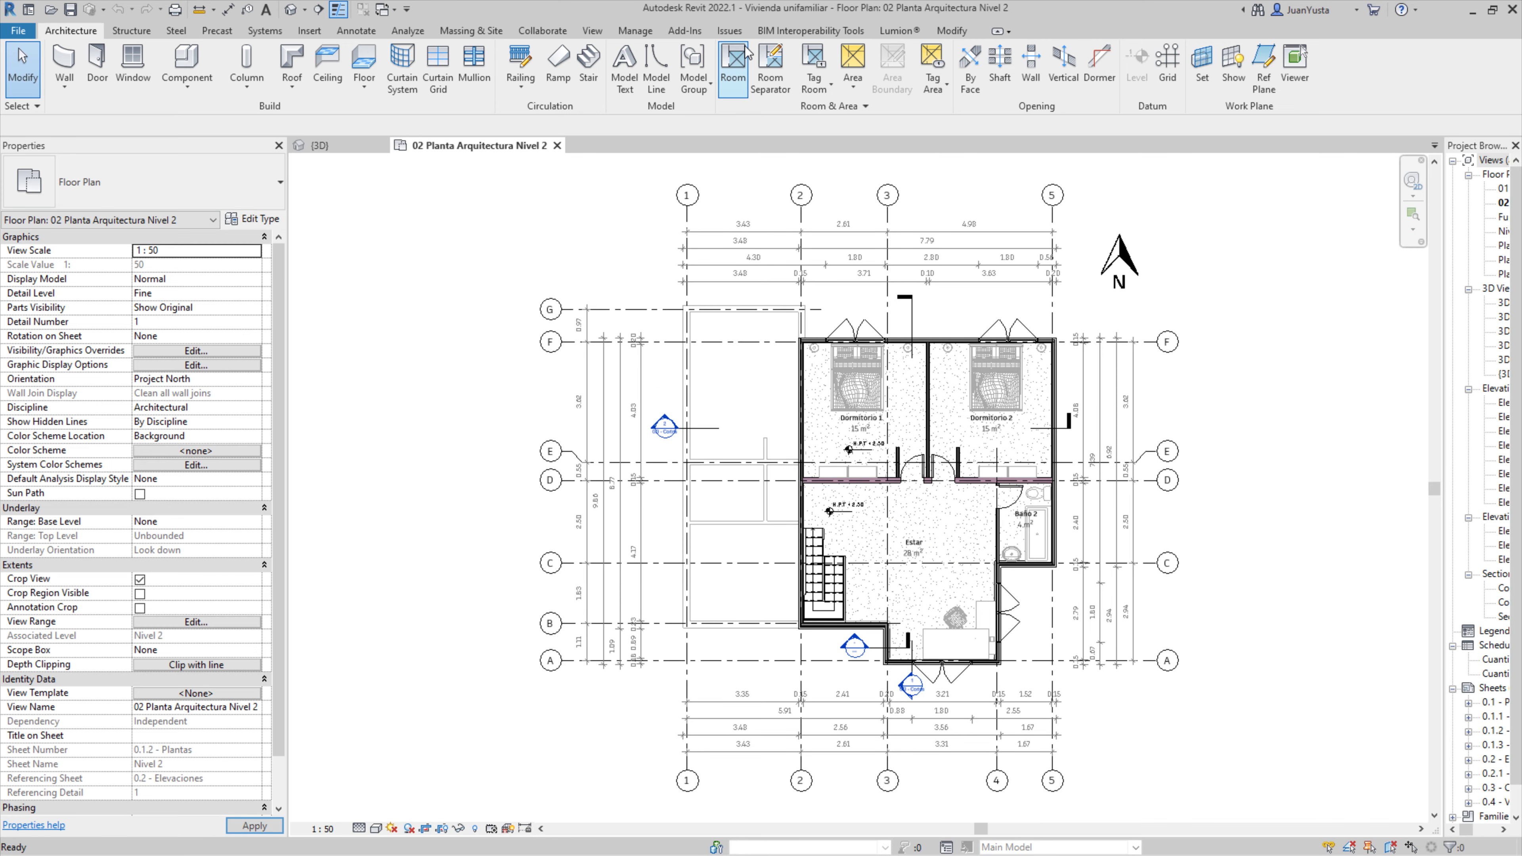
Step: Open the house's {3D} view and orbit and zoom toward the entrance side
click(287, 11)
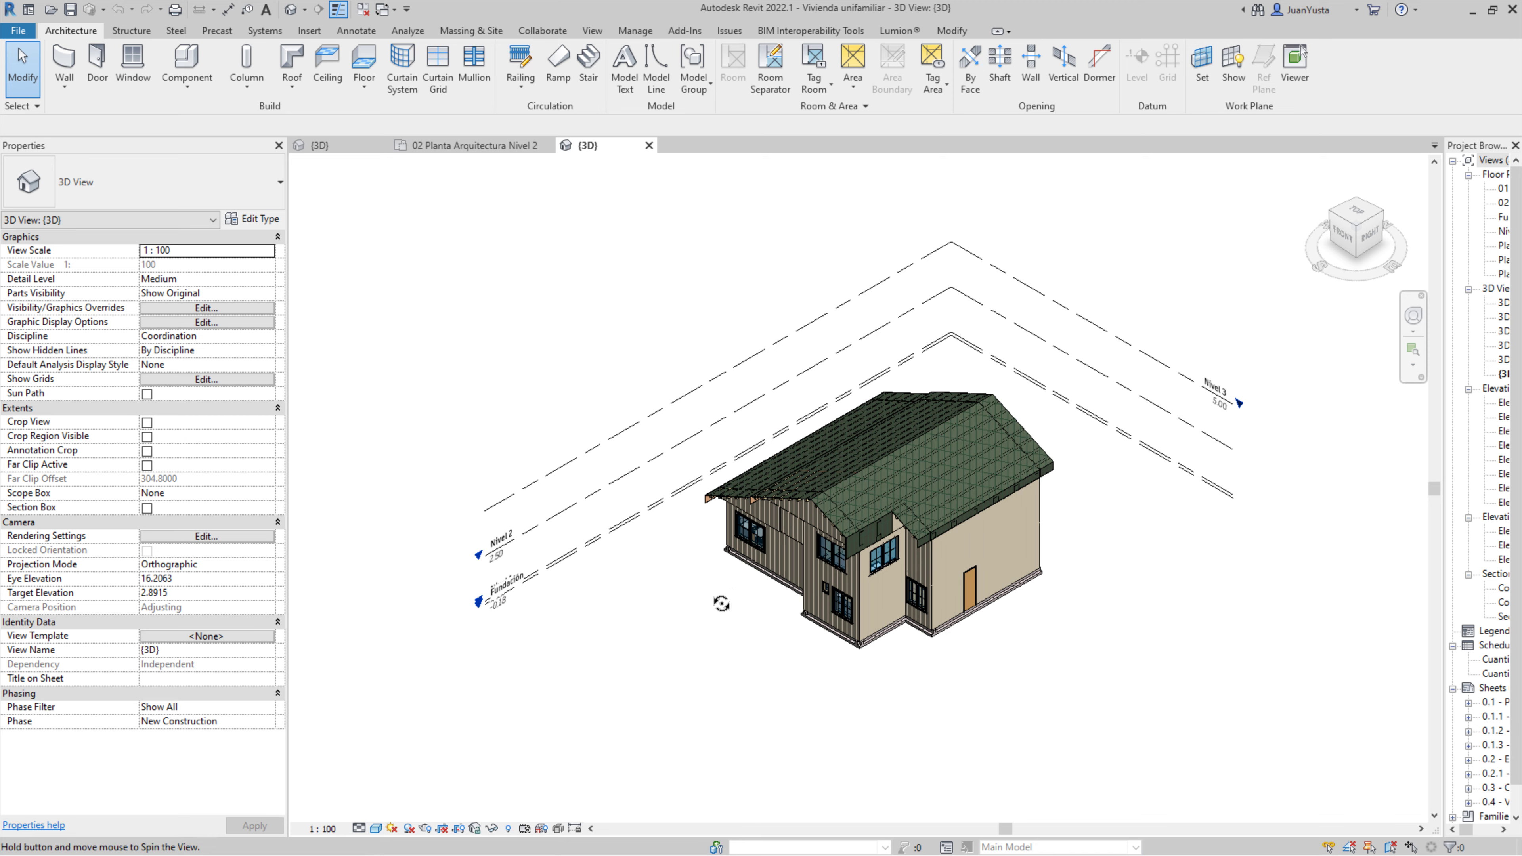
shift+middle_drag(721, 603, 978, 580)
scroll(977, 580, up, 5)
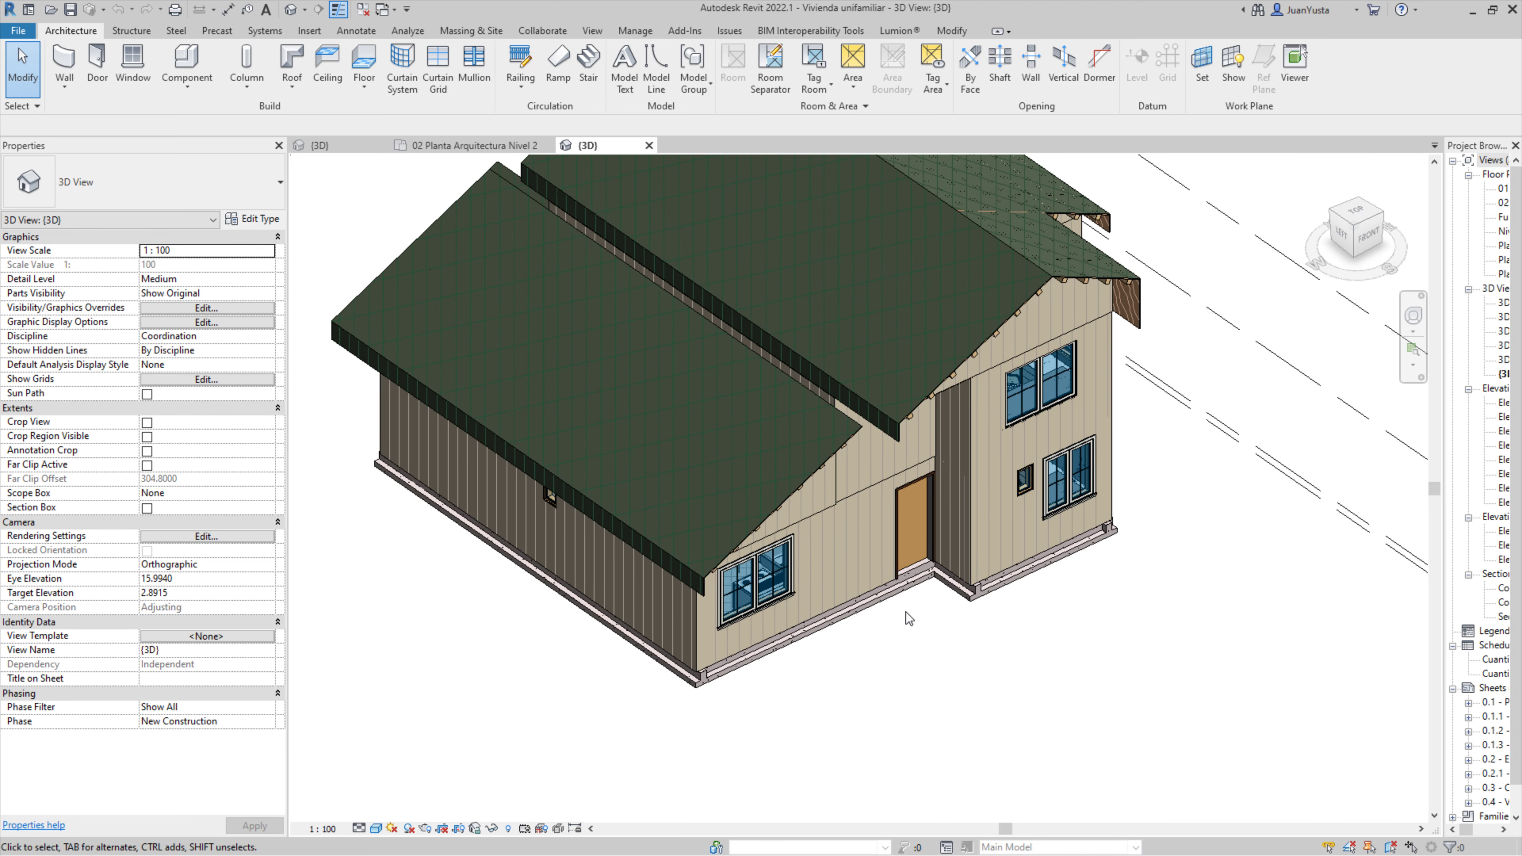
scroll(957, 431, up, 4)
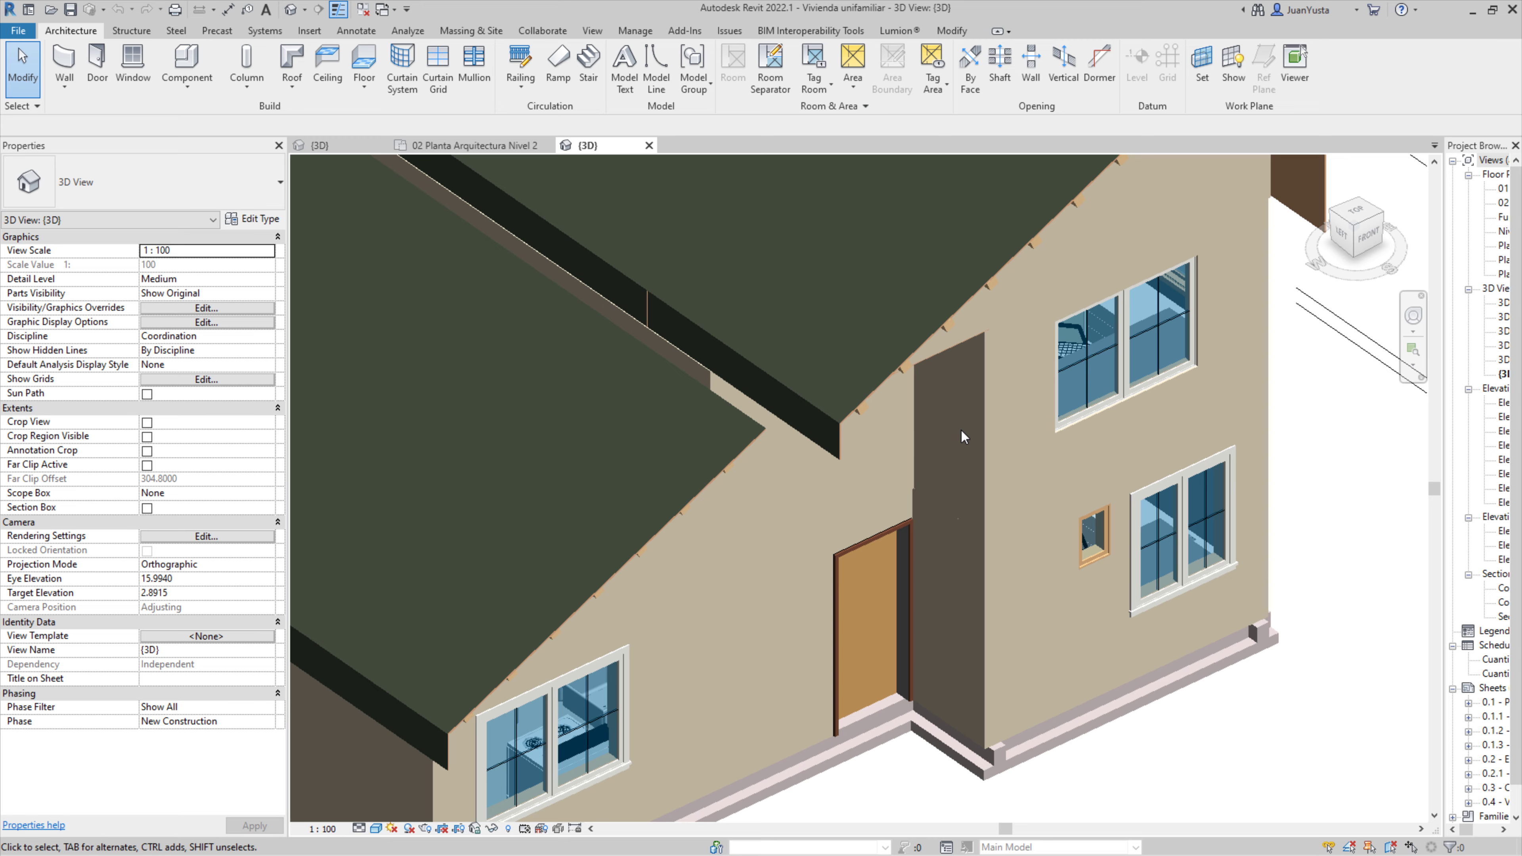
Step: Review the TERMINACION EXT e=50mm panel's structure, then assign it a different wall type
click(984, 447)
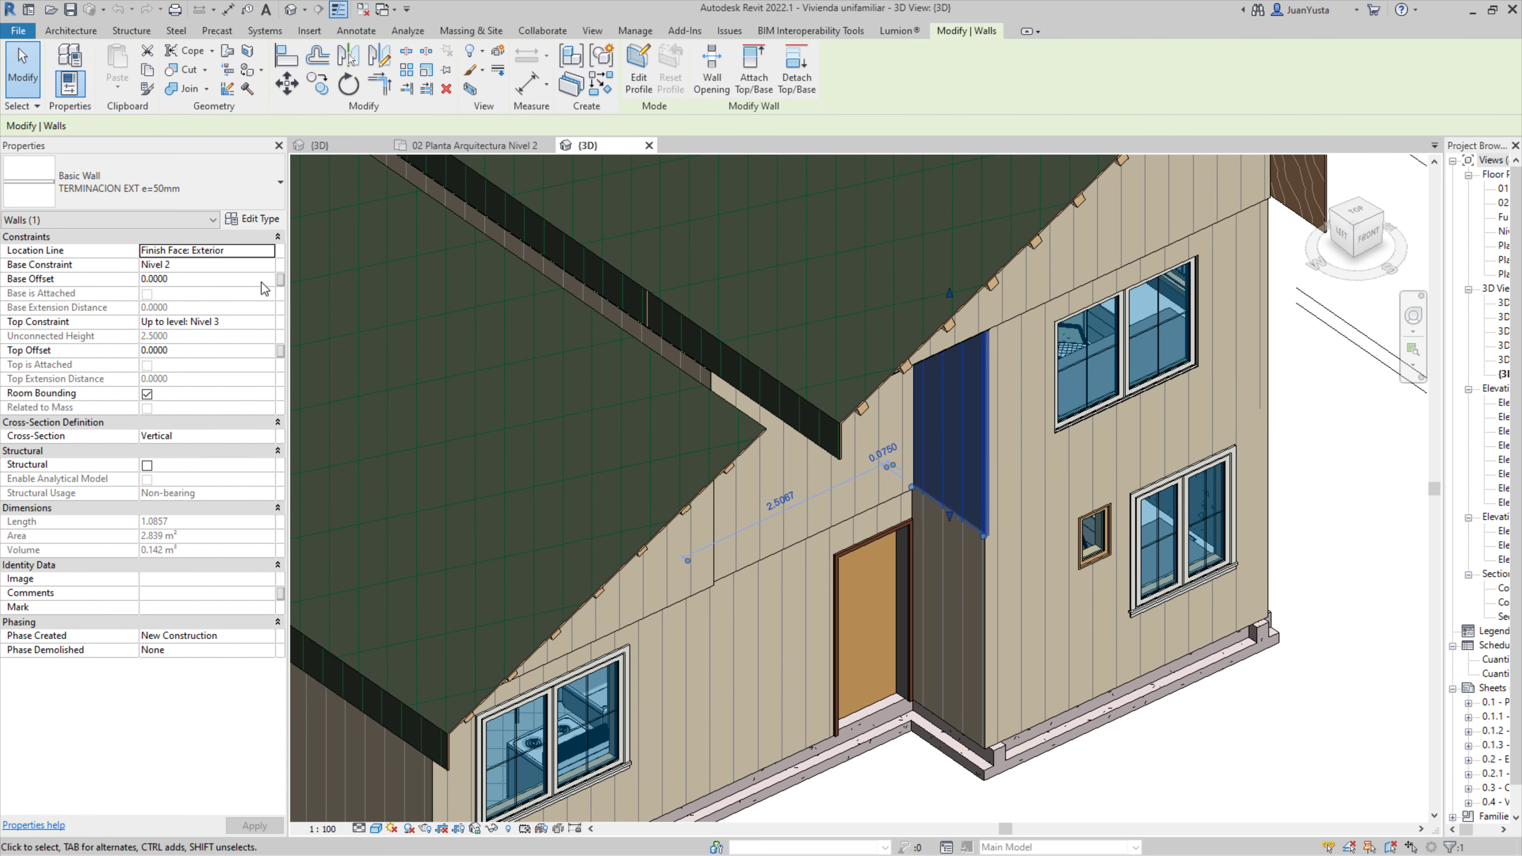
click(258, 220)
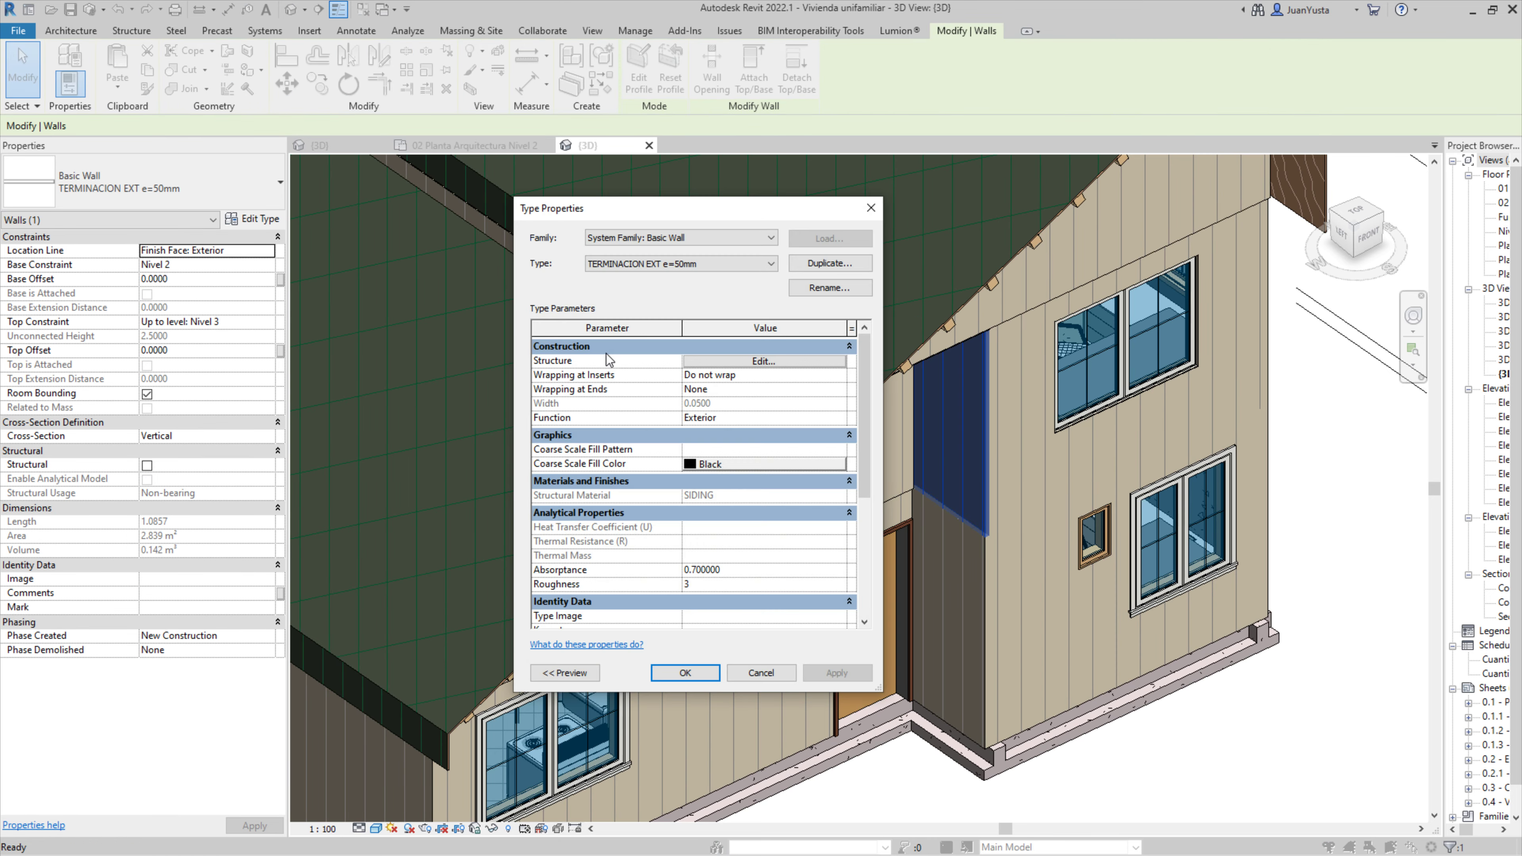
click(707, 362)
click(870, 207)
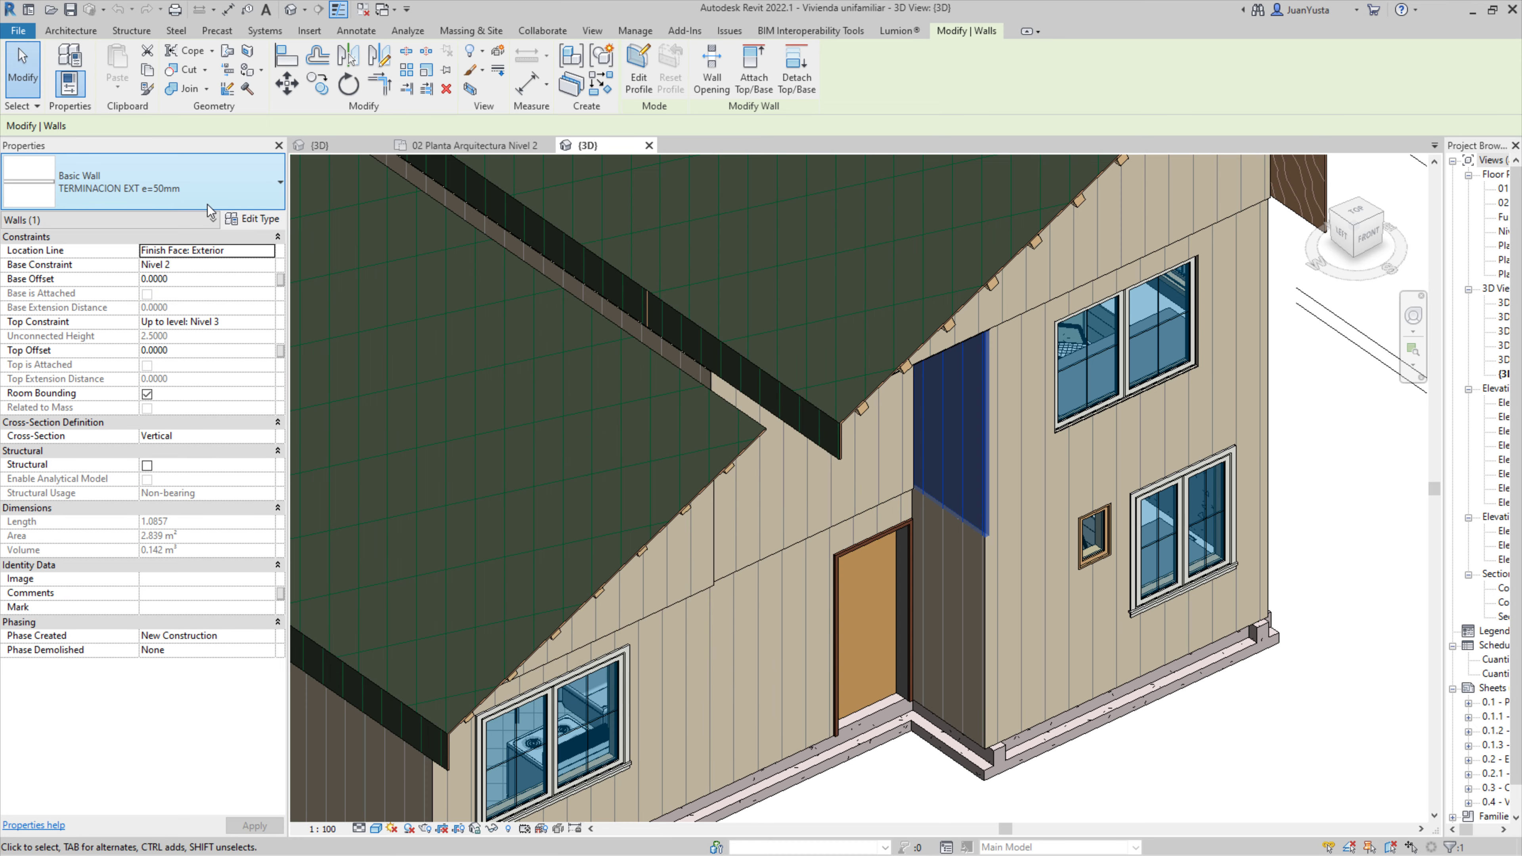
click(149, 181)
click(150, 342)
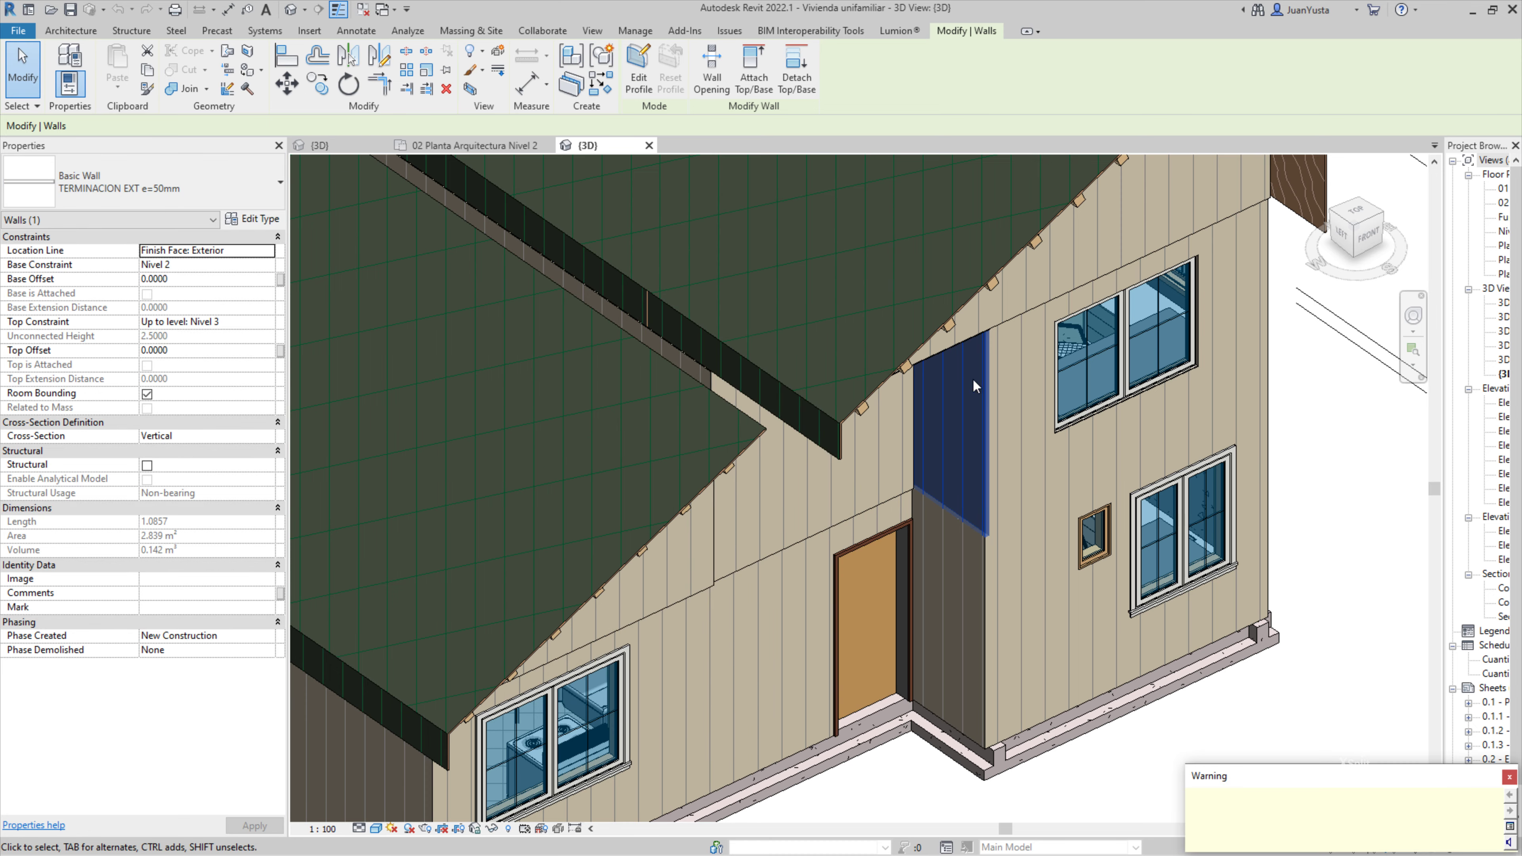
scroll(988, 401, up, 5)
key(Escape)
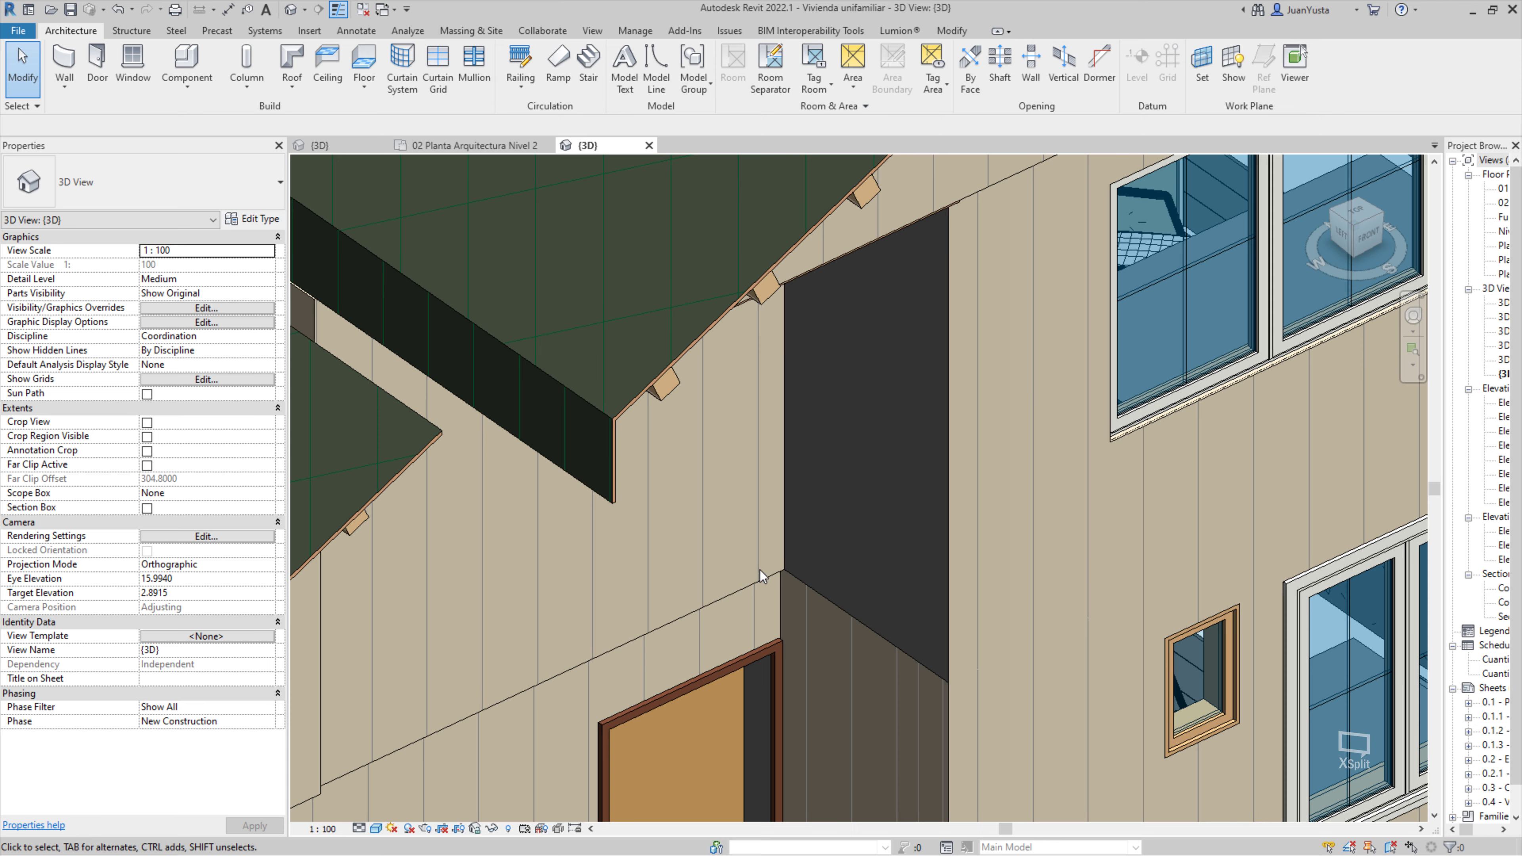
Step: Switch back to the Casa Farnsworth {3D} view and save that project
click(334, 144)
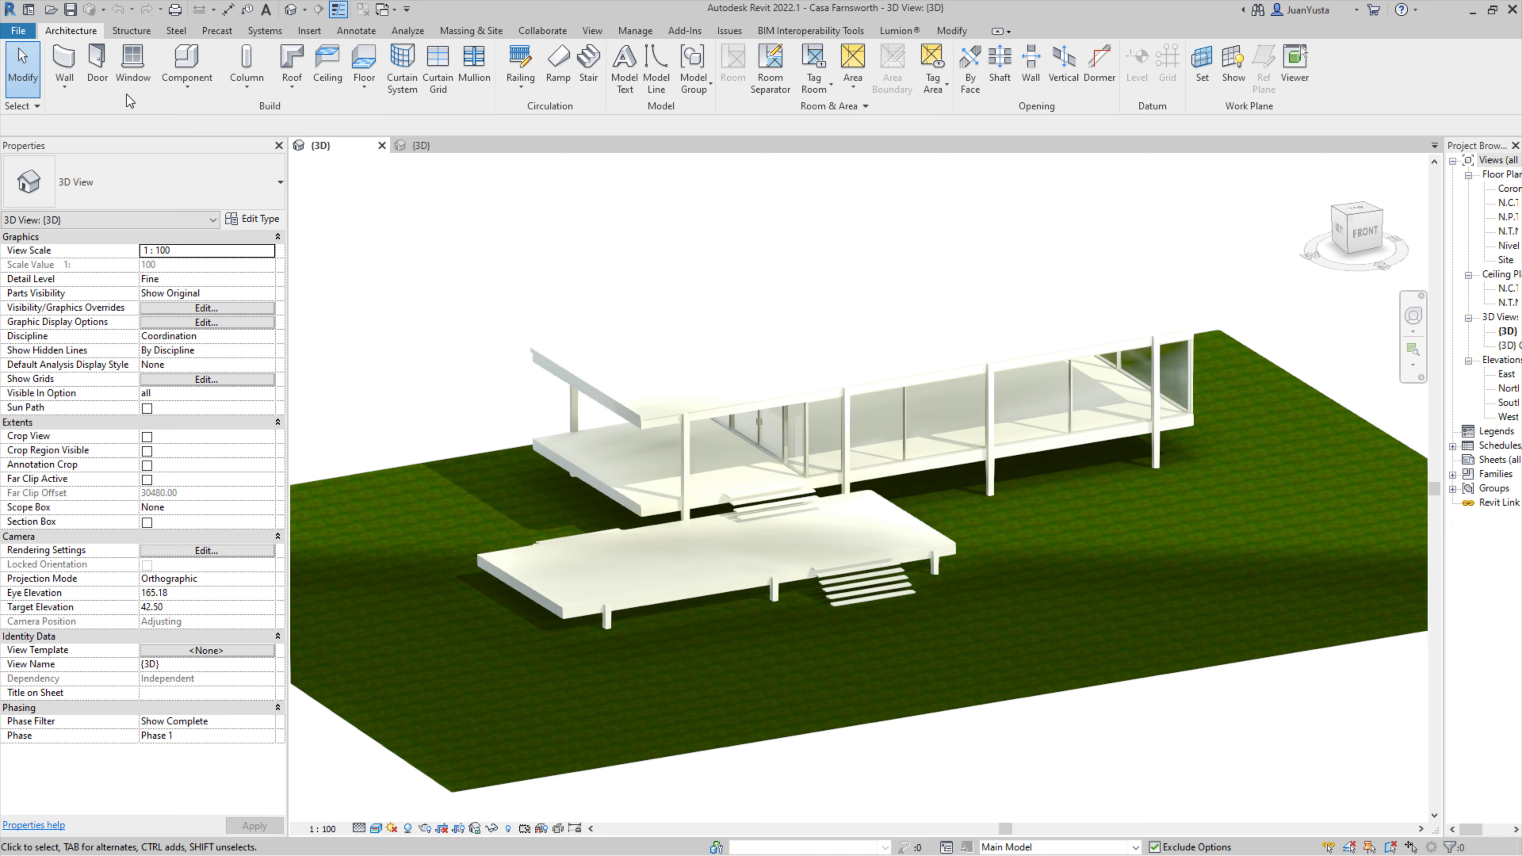
click(18, 30)
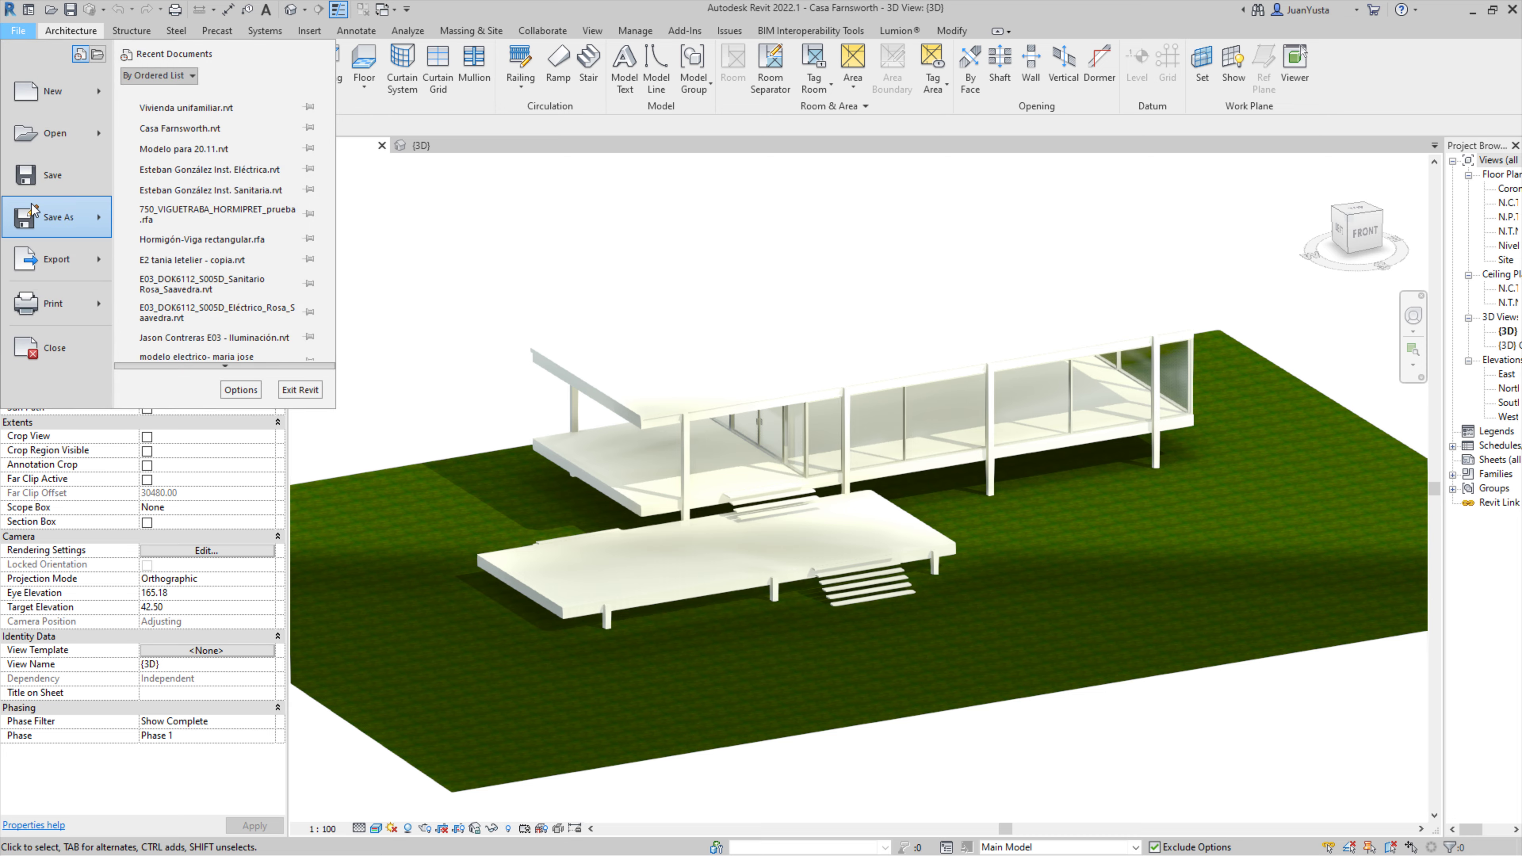
click(44, 187)
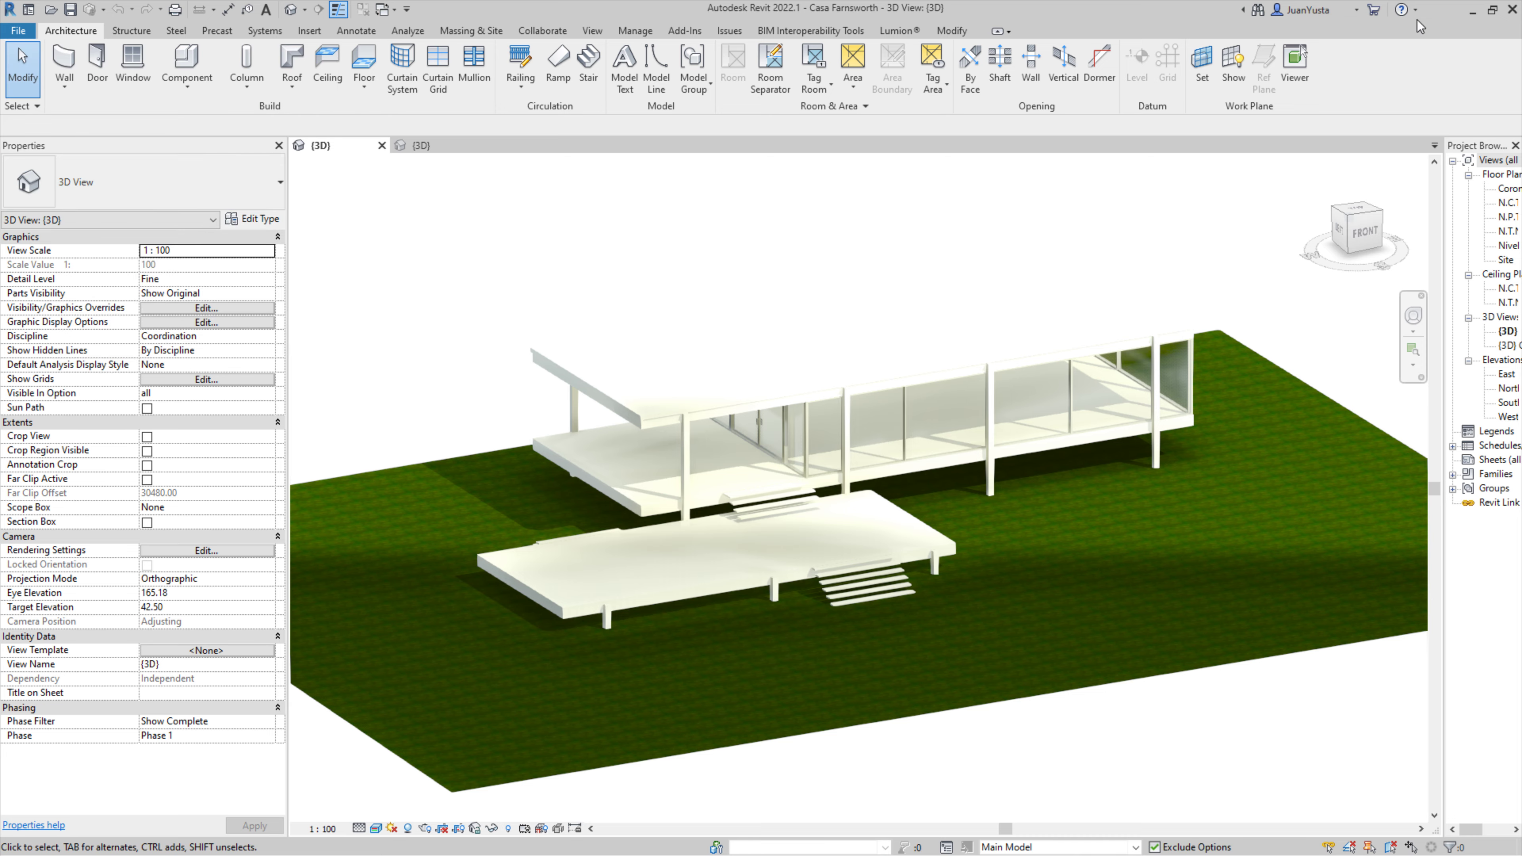
Step: In Revit 2019, attempt opening Casa Farnsworth.rvt and dismiss the later-version error
click(1473, 10)
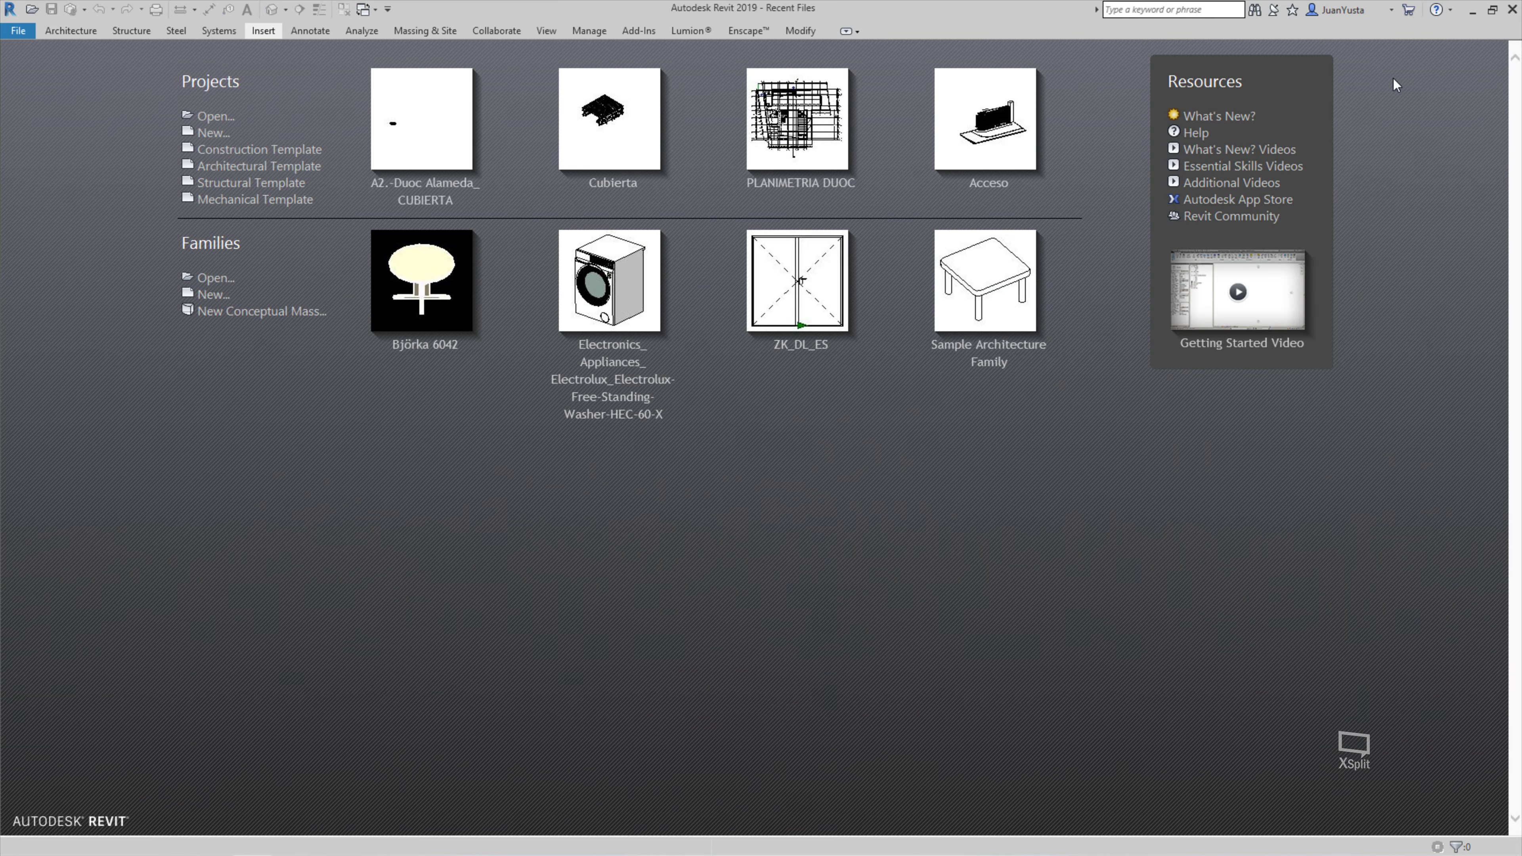
click(214, 117)
scroll(659, 419, down, 1)
click(608, 447)
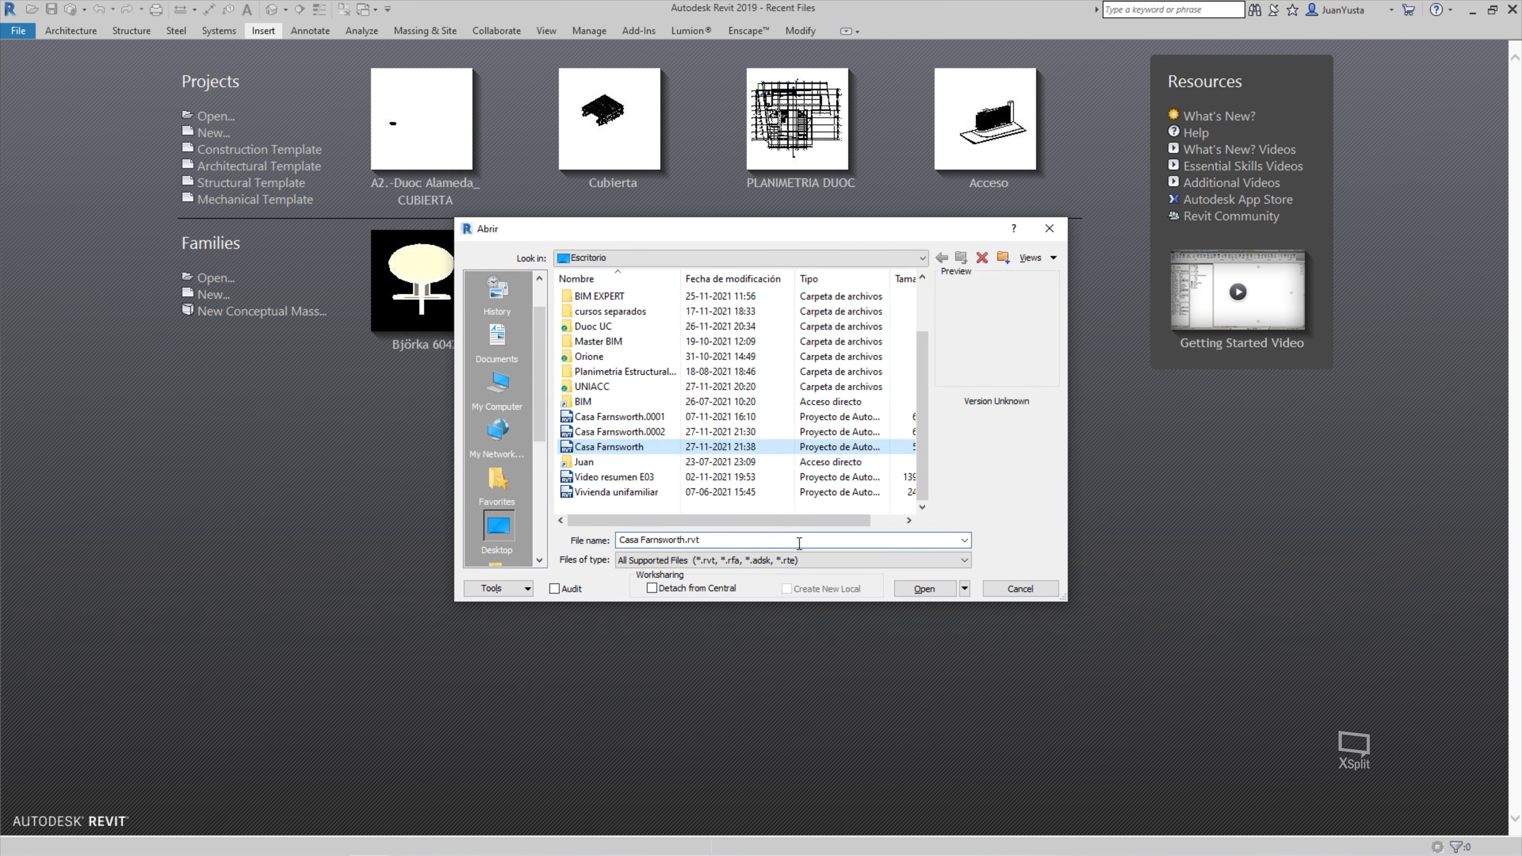
click(924, 588)
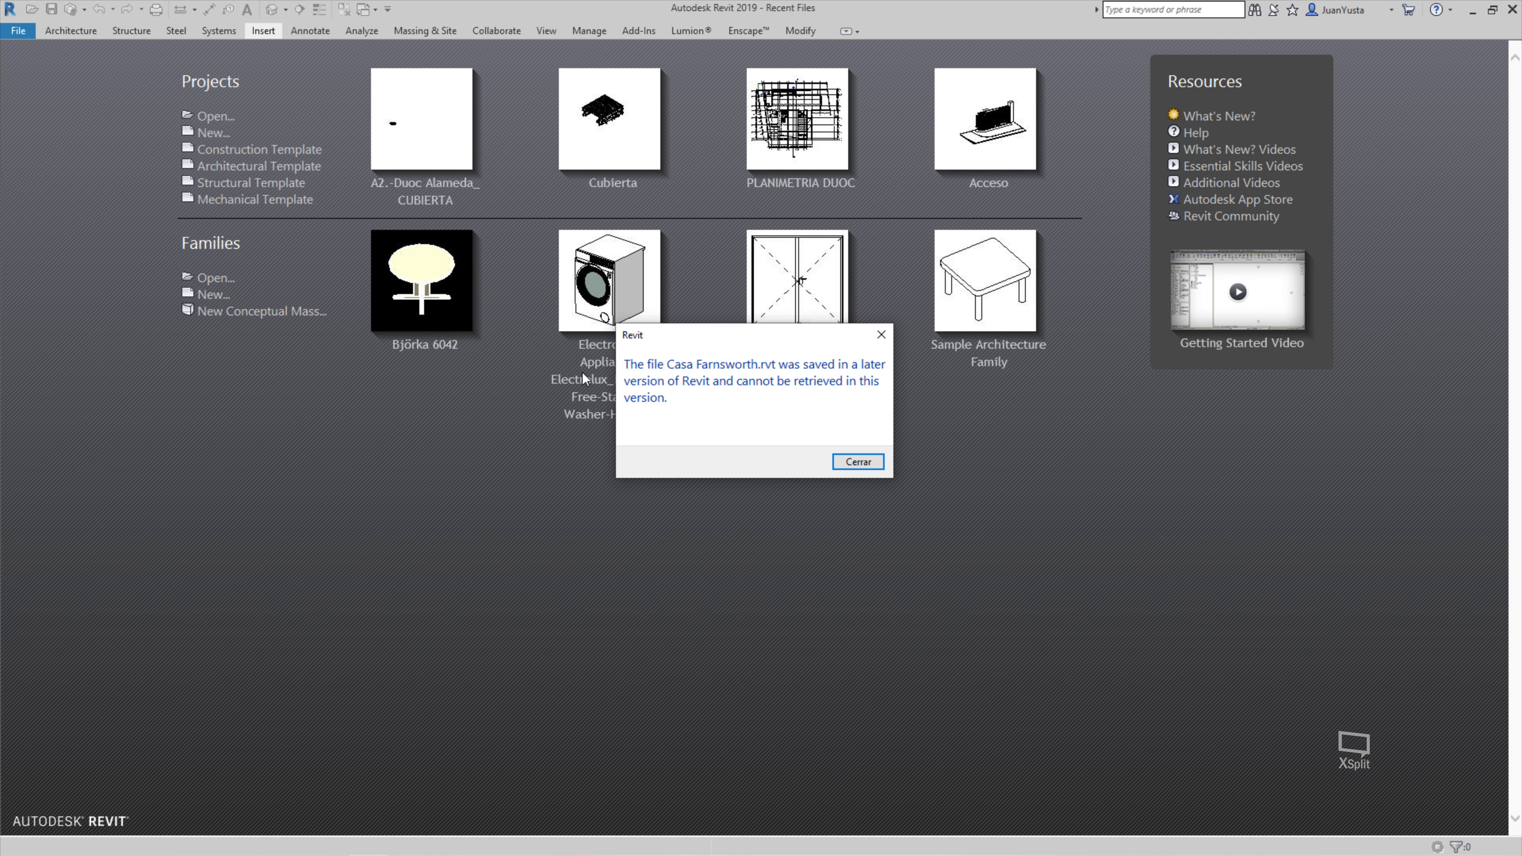
click(877, 463)
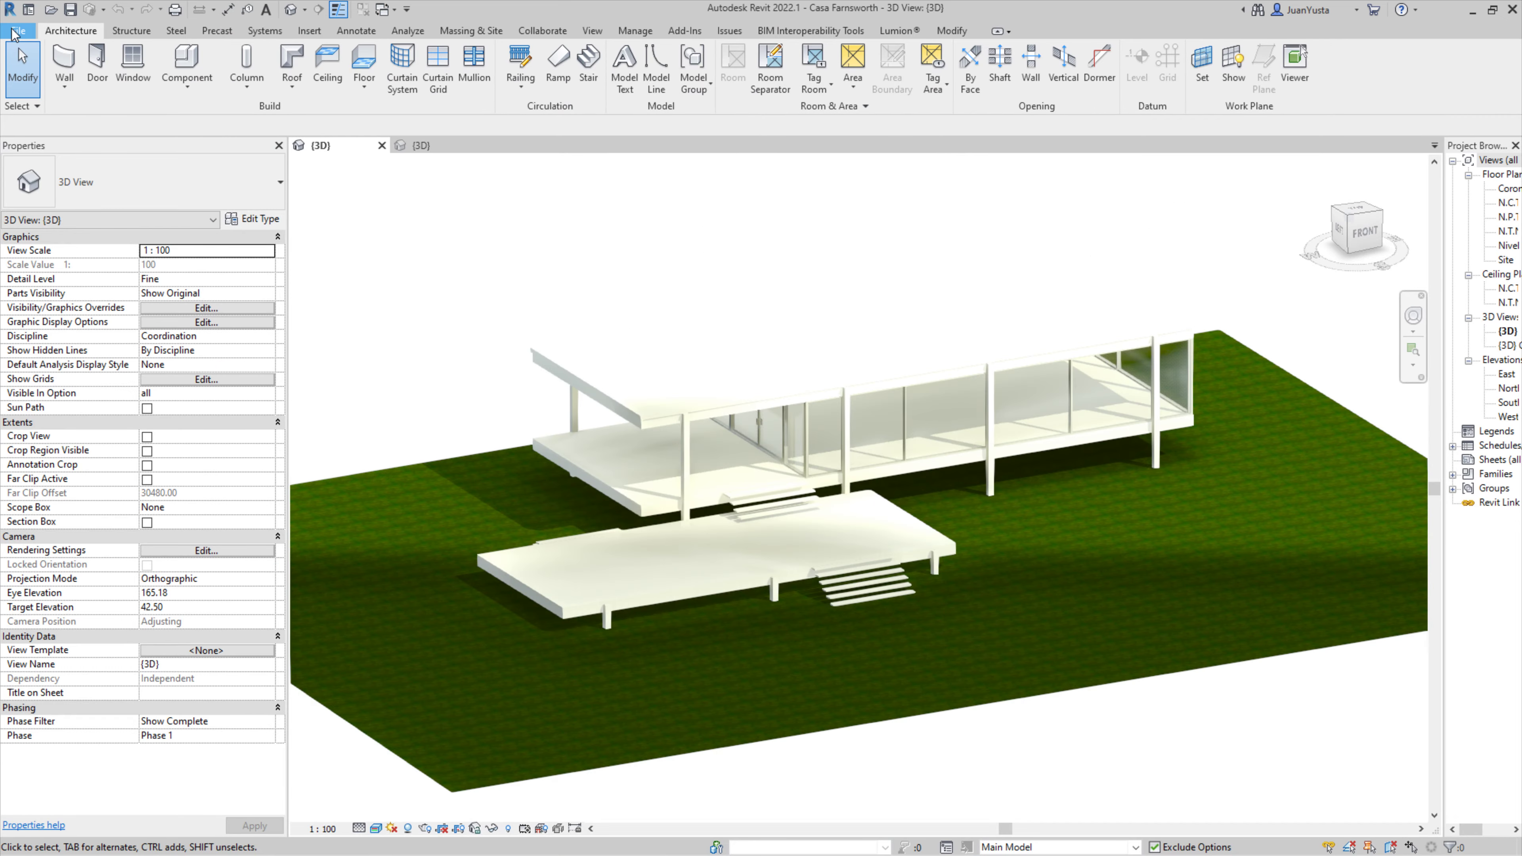
Step: Export Casa Farnsworth as Casa Farnsworth.ifc using the IFC2x3 Coordination View setup
click(17, 31)
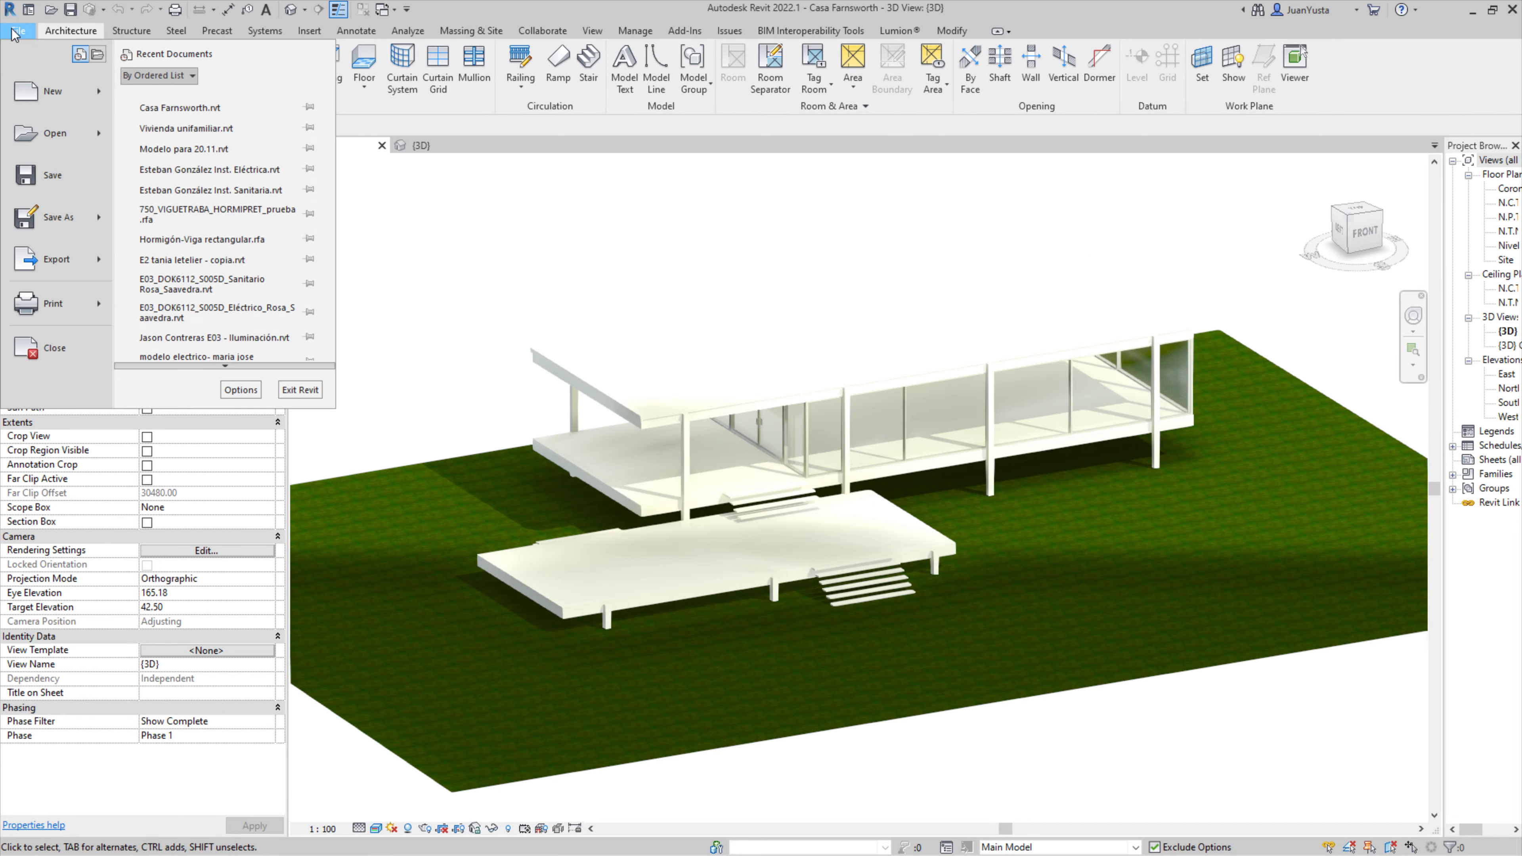
click(90, 270)
scroll(213, 348, down, 3)
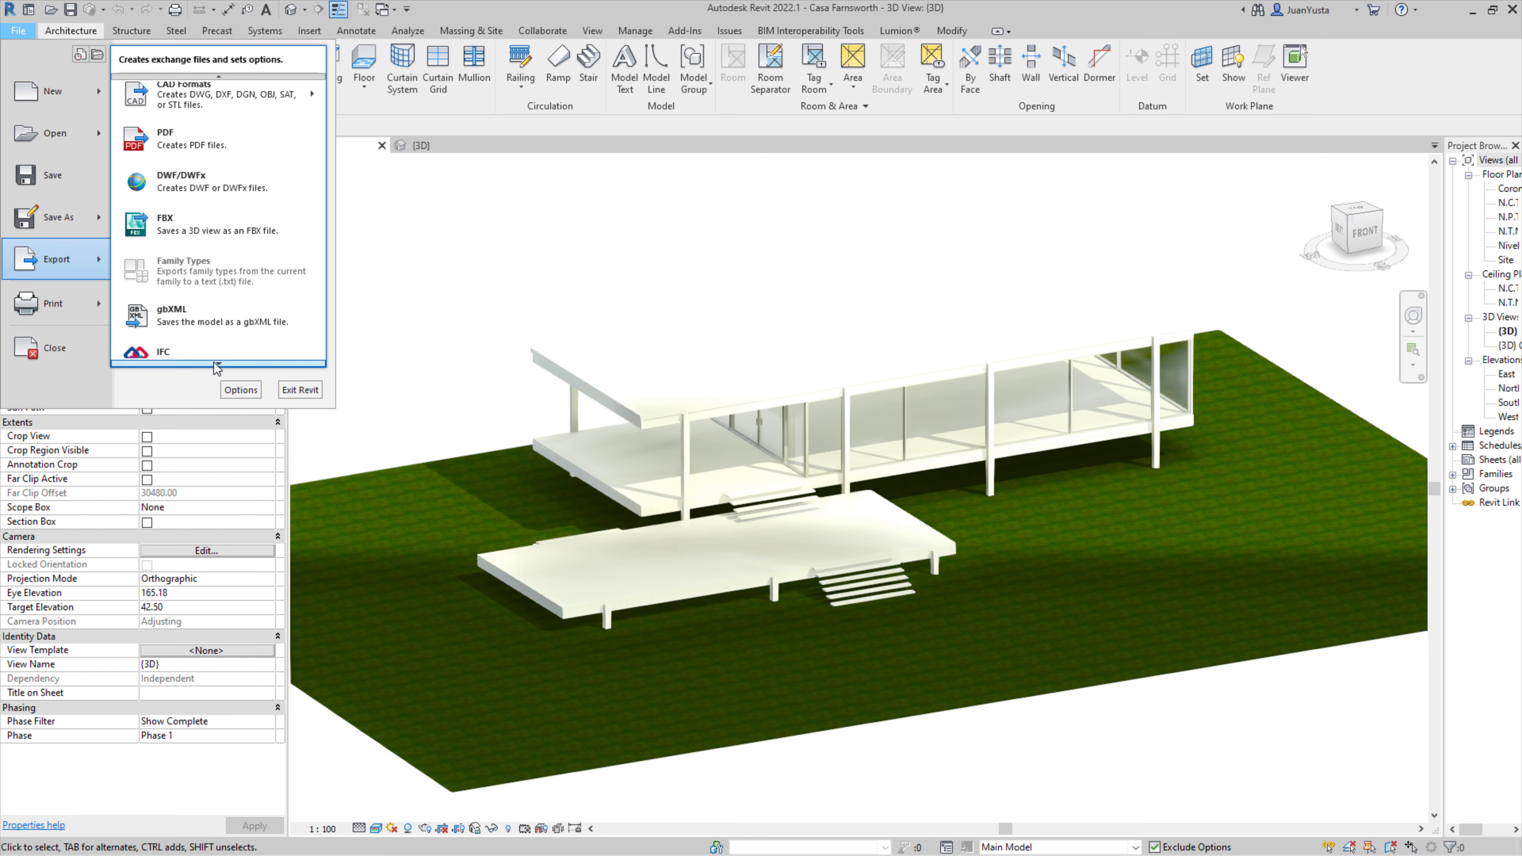
click(199, 234)
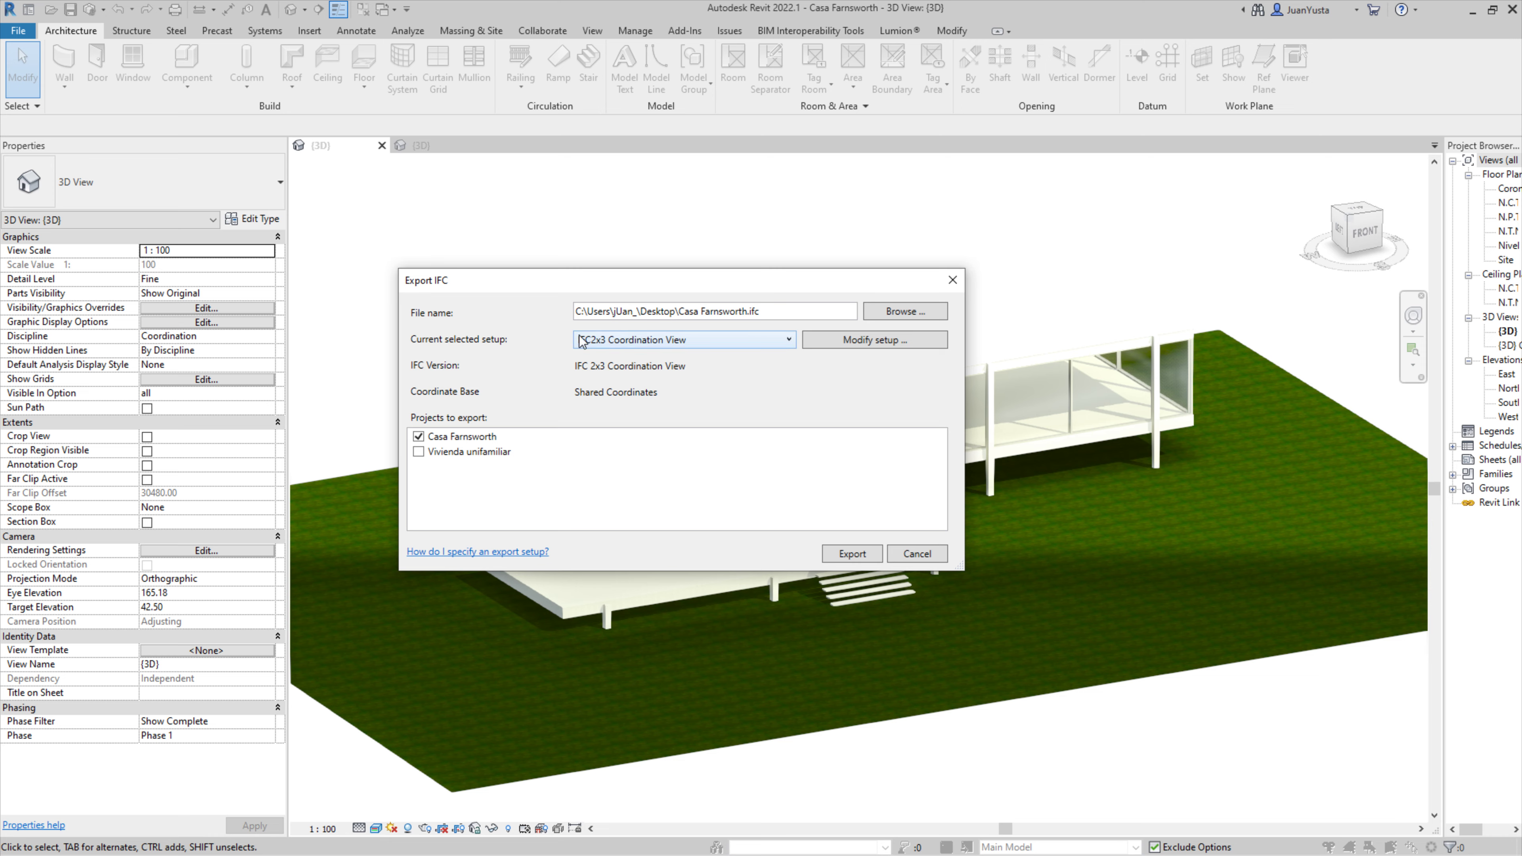
click(846, 551)
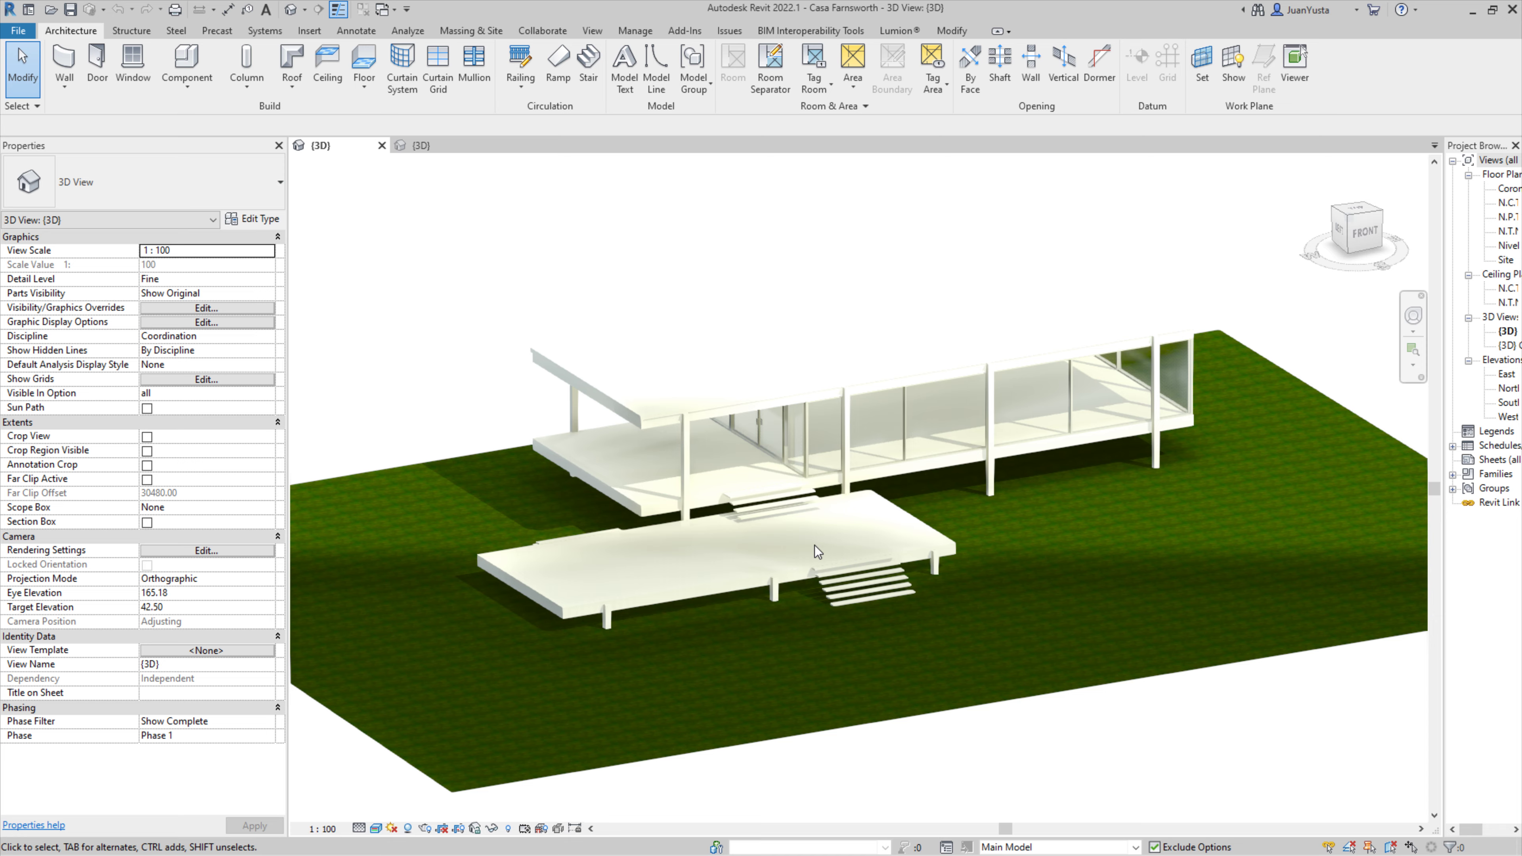
Step: In Revit 2019, open Casa Farnsworth.ifc from the Desktop as an IFC model
click(1473, 15)
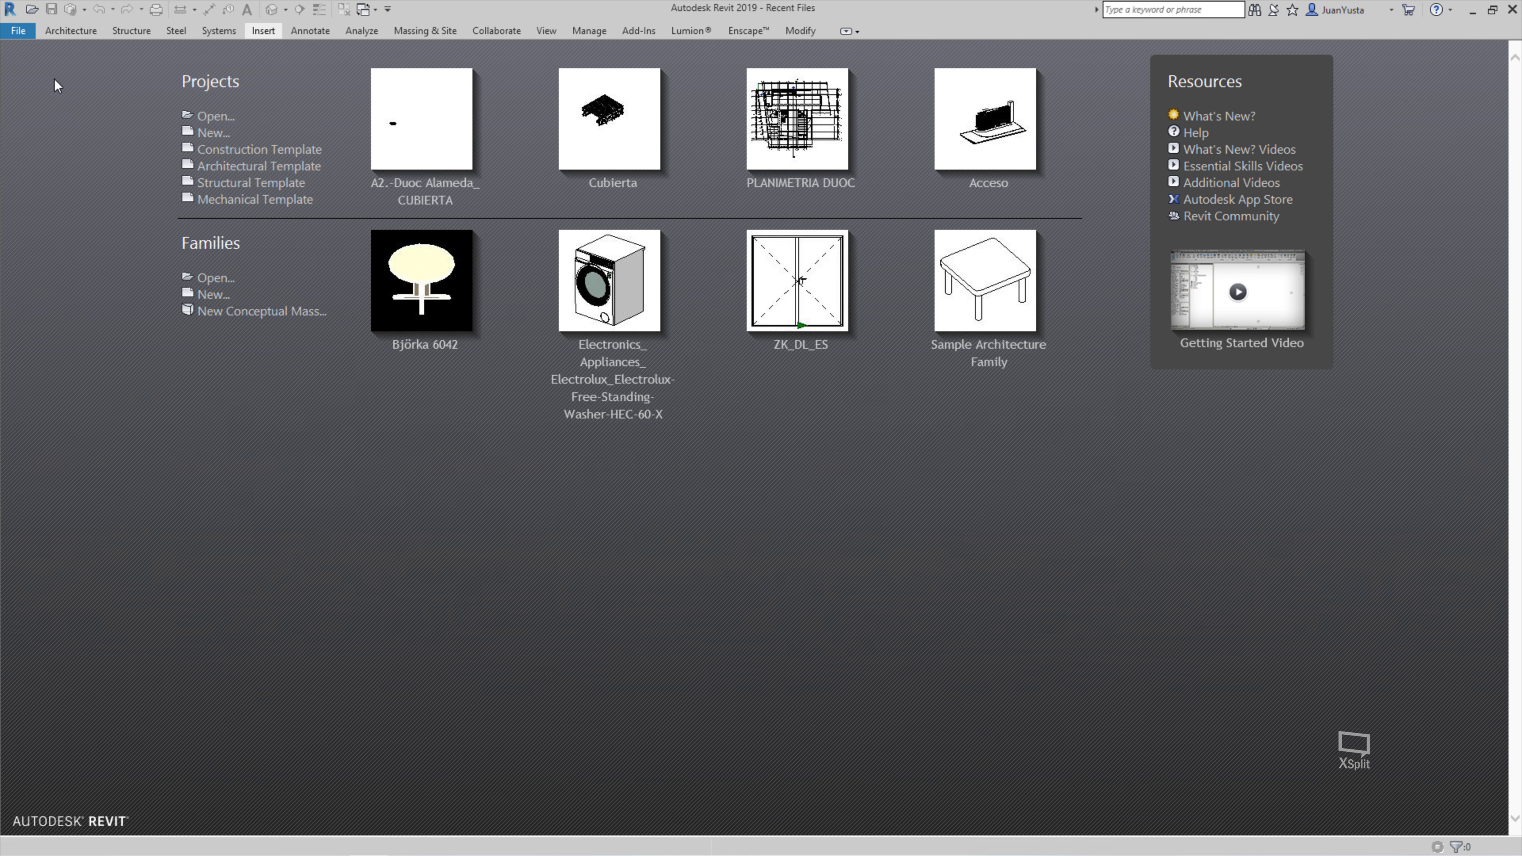
click(18, 31)
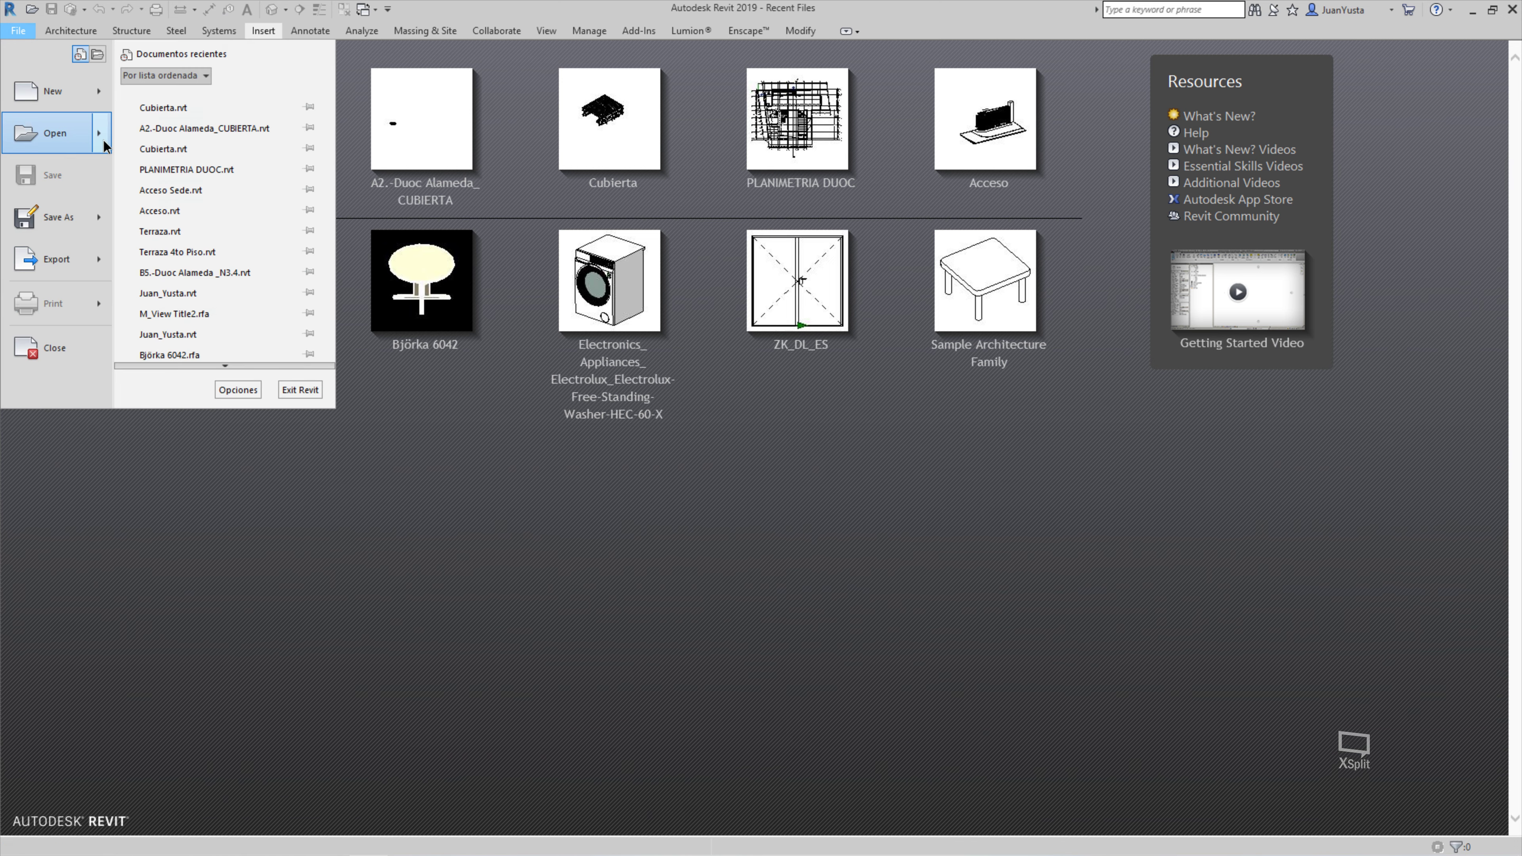
mouse_move(55, 134)
click(185, 273)
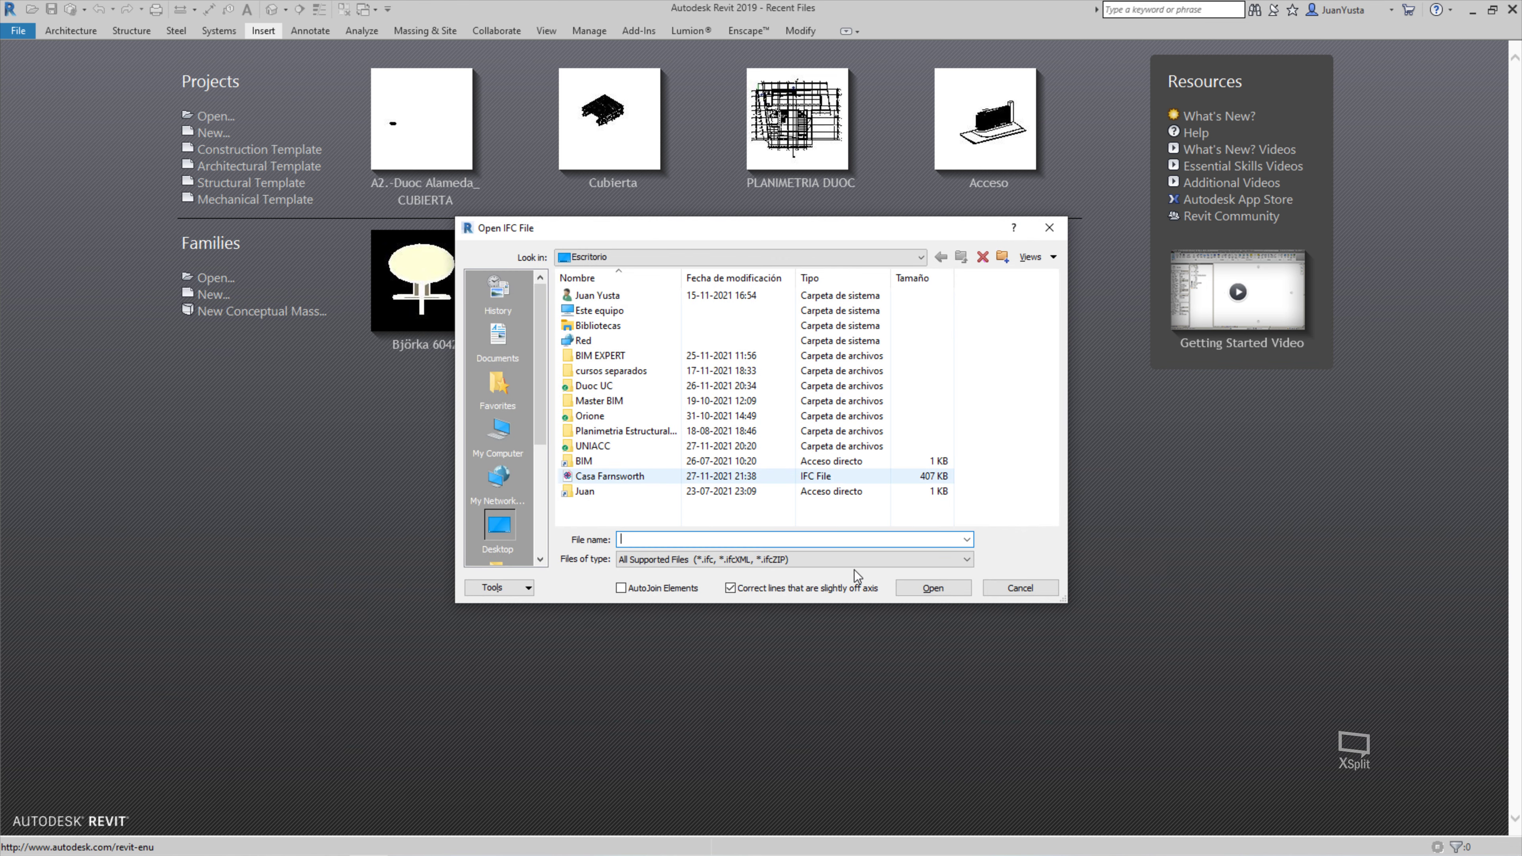
click(665, 479)
click(928, 588)
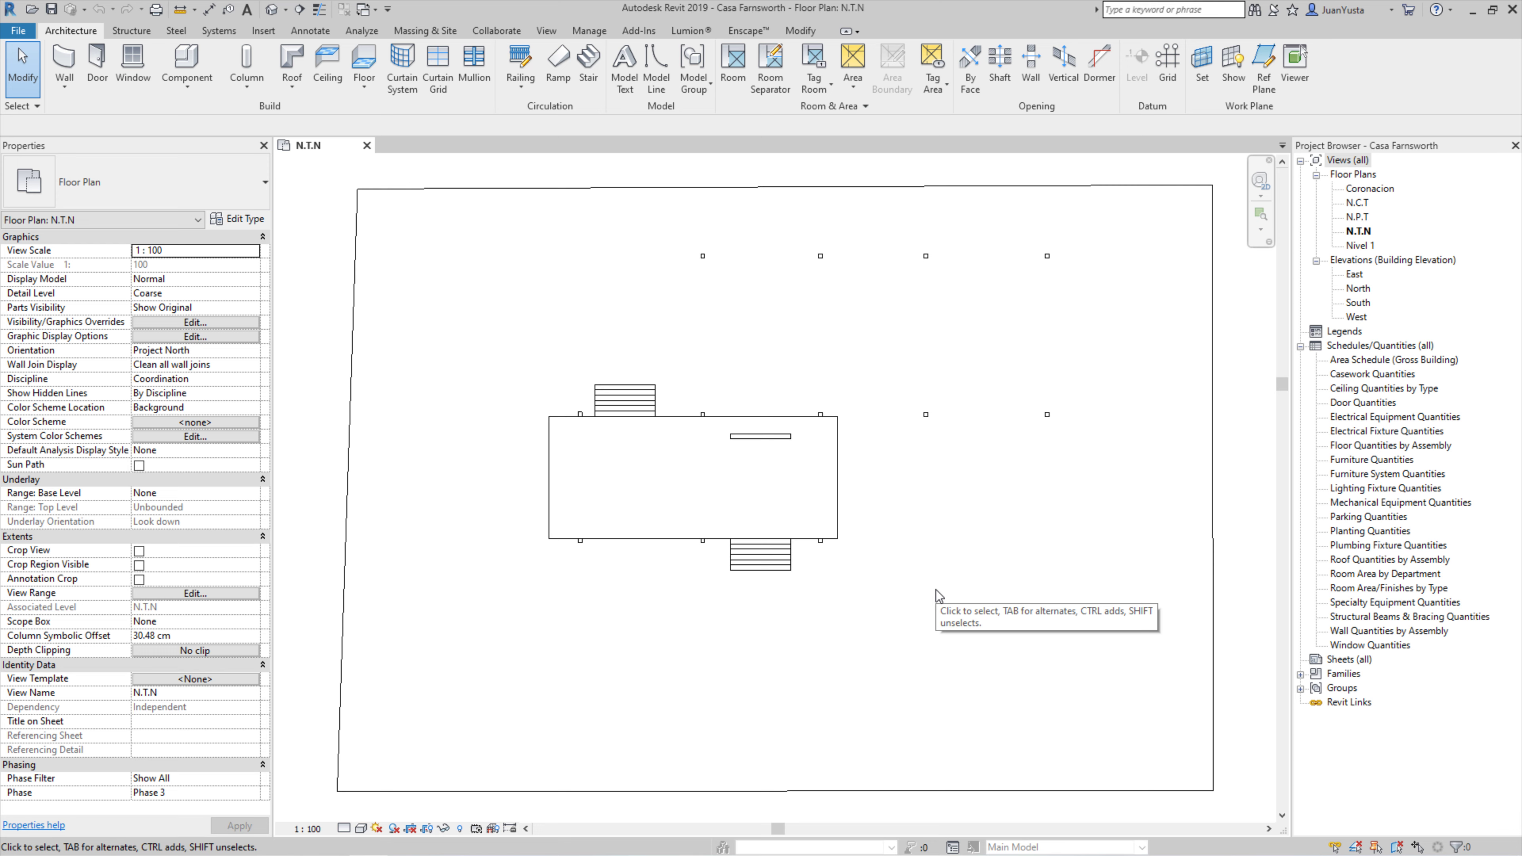
Step: Switch to the default 3D view with Shaded visual style and zoom toward the house
click(269, 11)
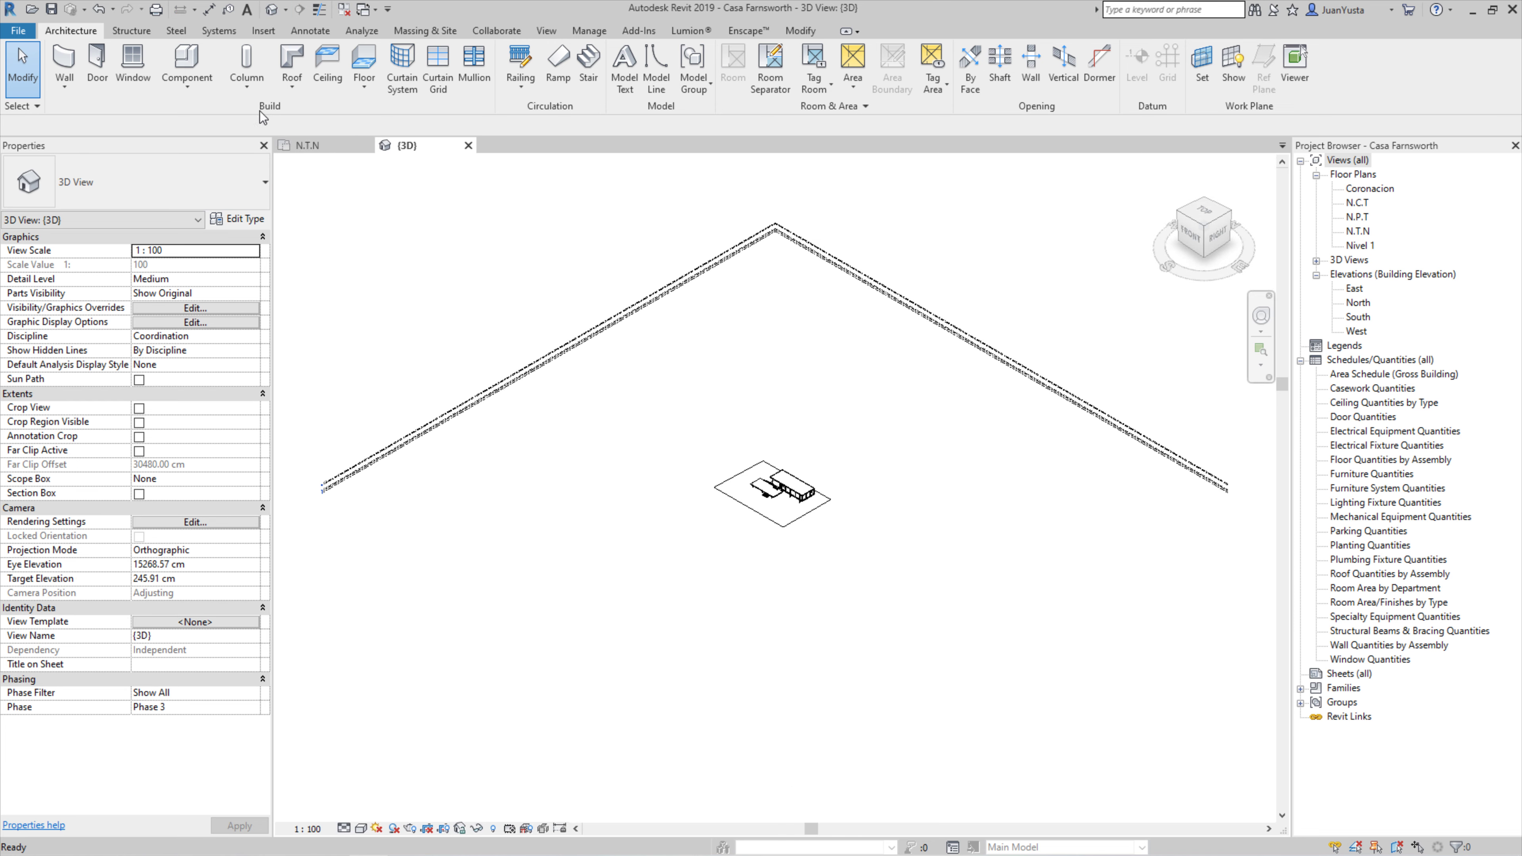
click(361, 828)
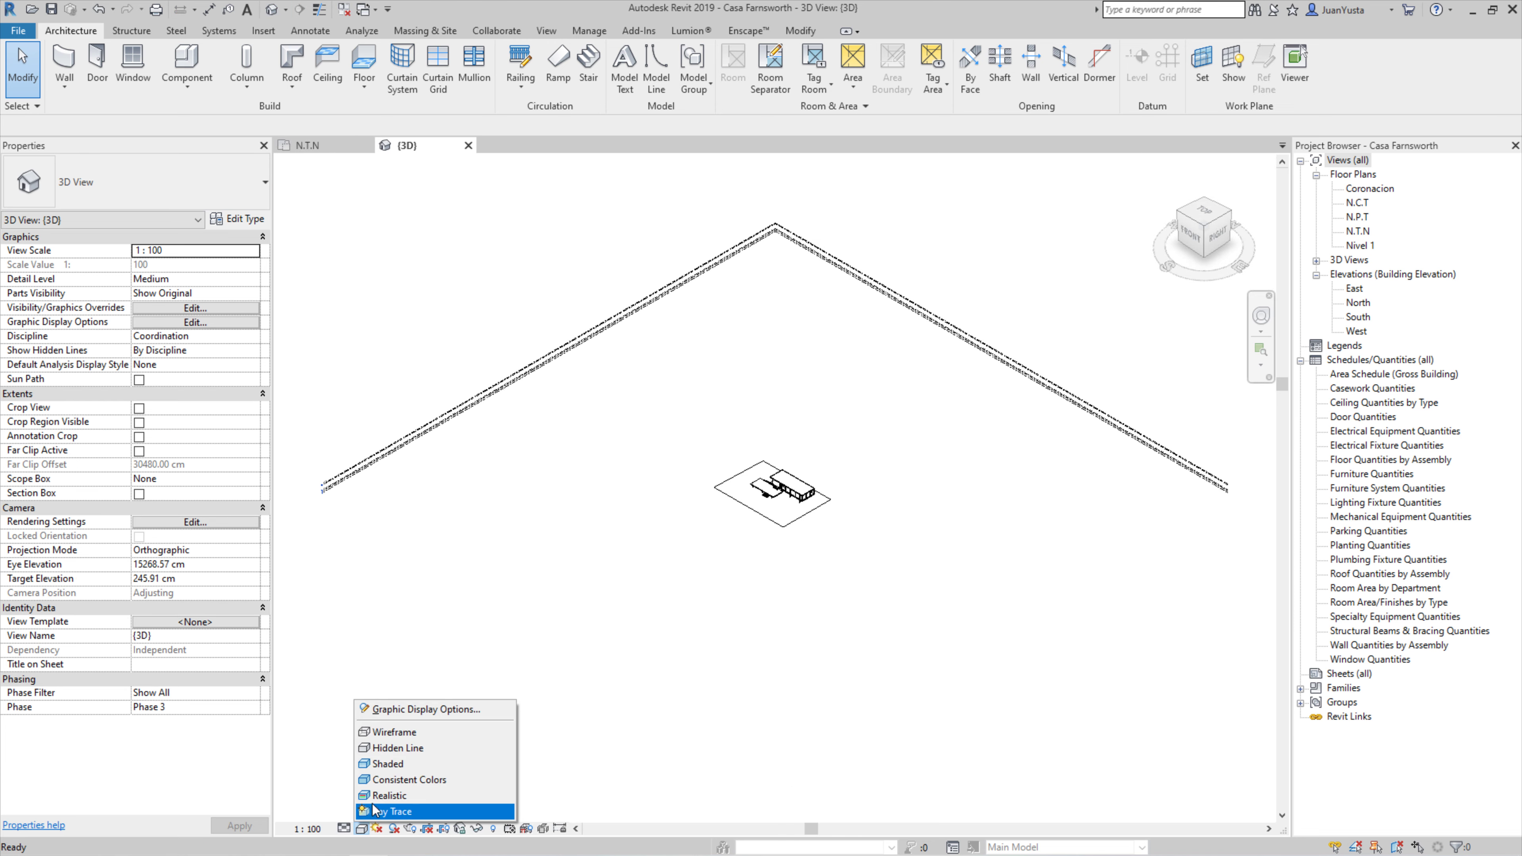
click(387, 763)
scroll(745, 492, up, 3)
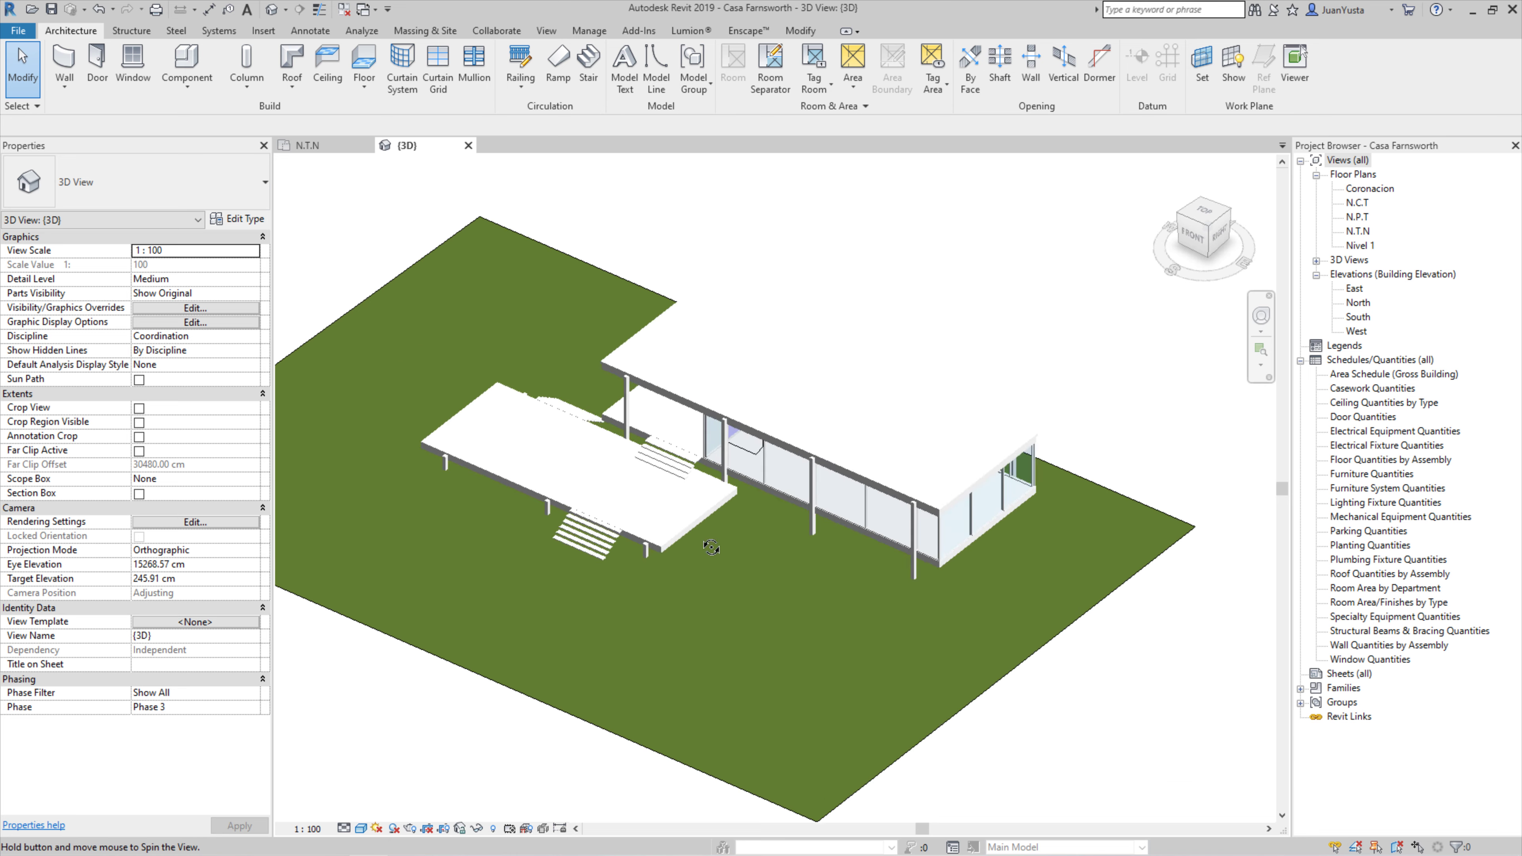
mouse_move(745, 492)
shift+middle_down()
mouse_move(727, 546)
mouse_move(864, 547)
shift+middle_up()
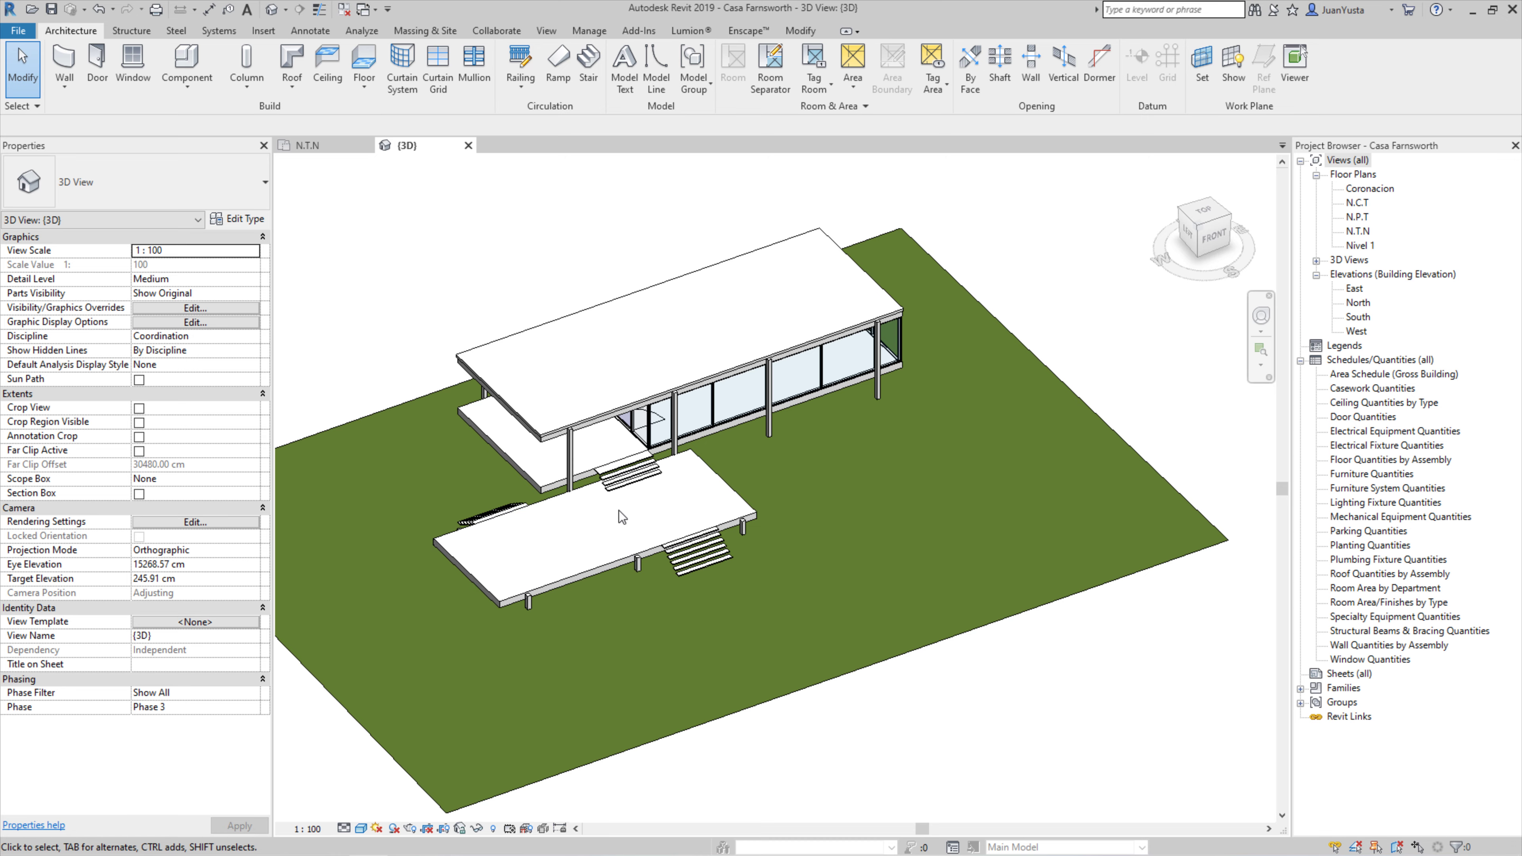
scroll(618, 510, up, 3)
Step: Select the structural column near the entrance and review its type properties
mouse_move(609, 533)
shift+middle_down()
mouse_move(612, 473)
mouse_move(761, 506)
shift+middle_up()
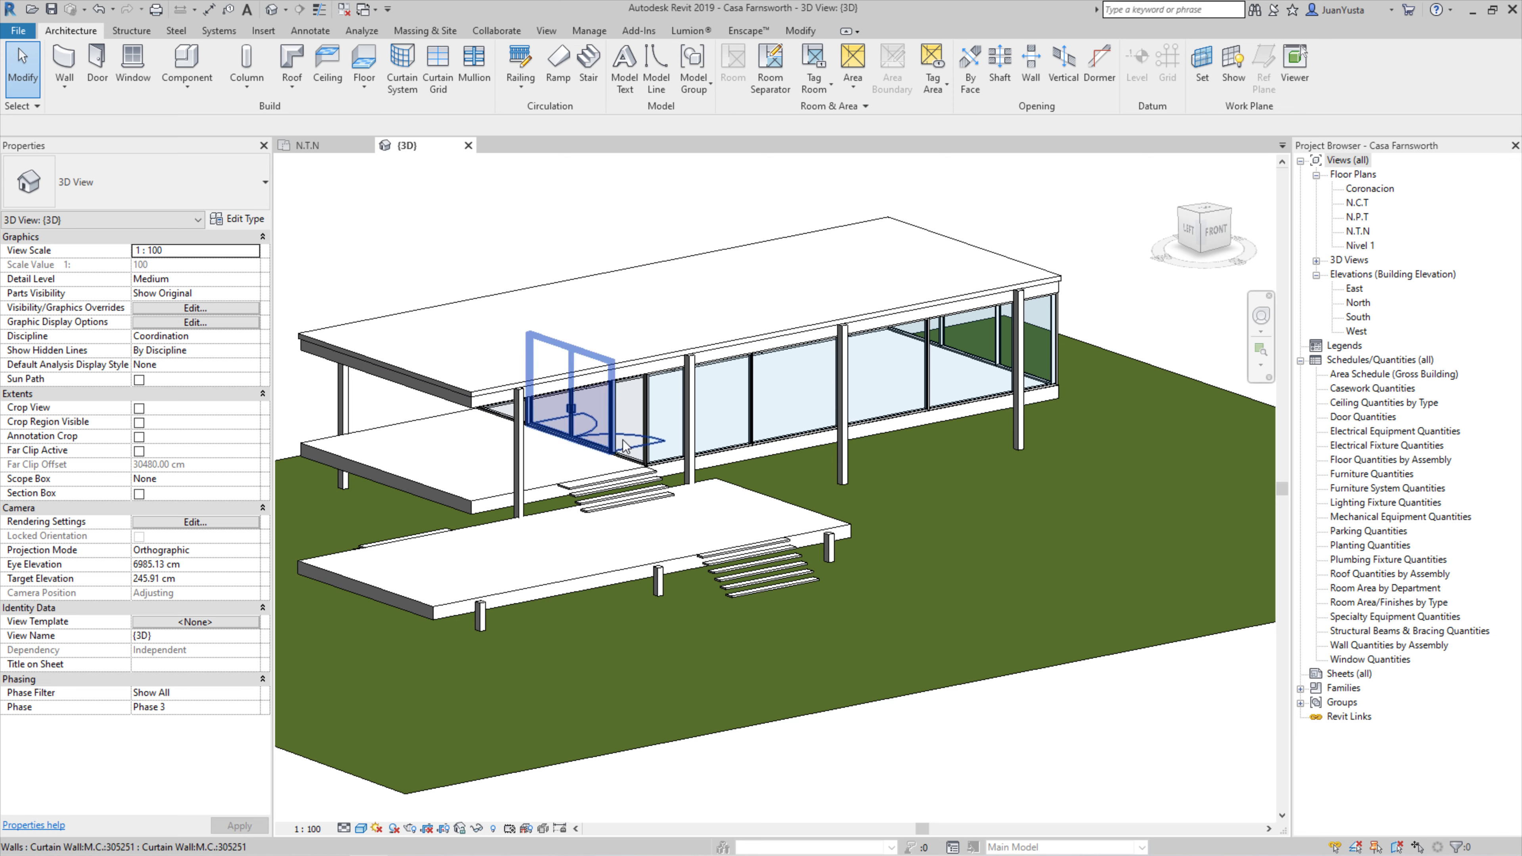
middle_drag(491, 425, 645, 431)
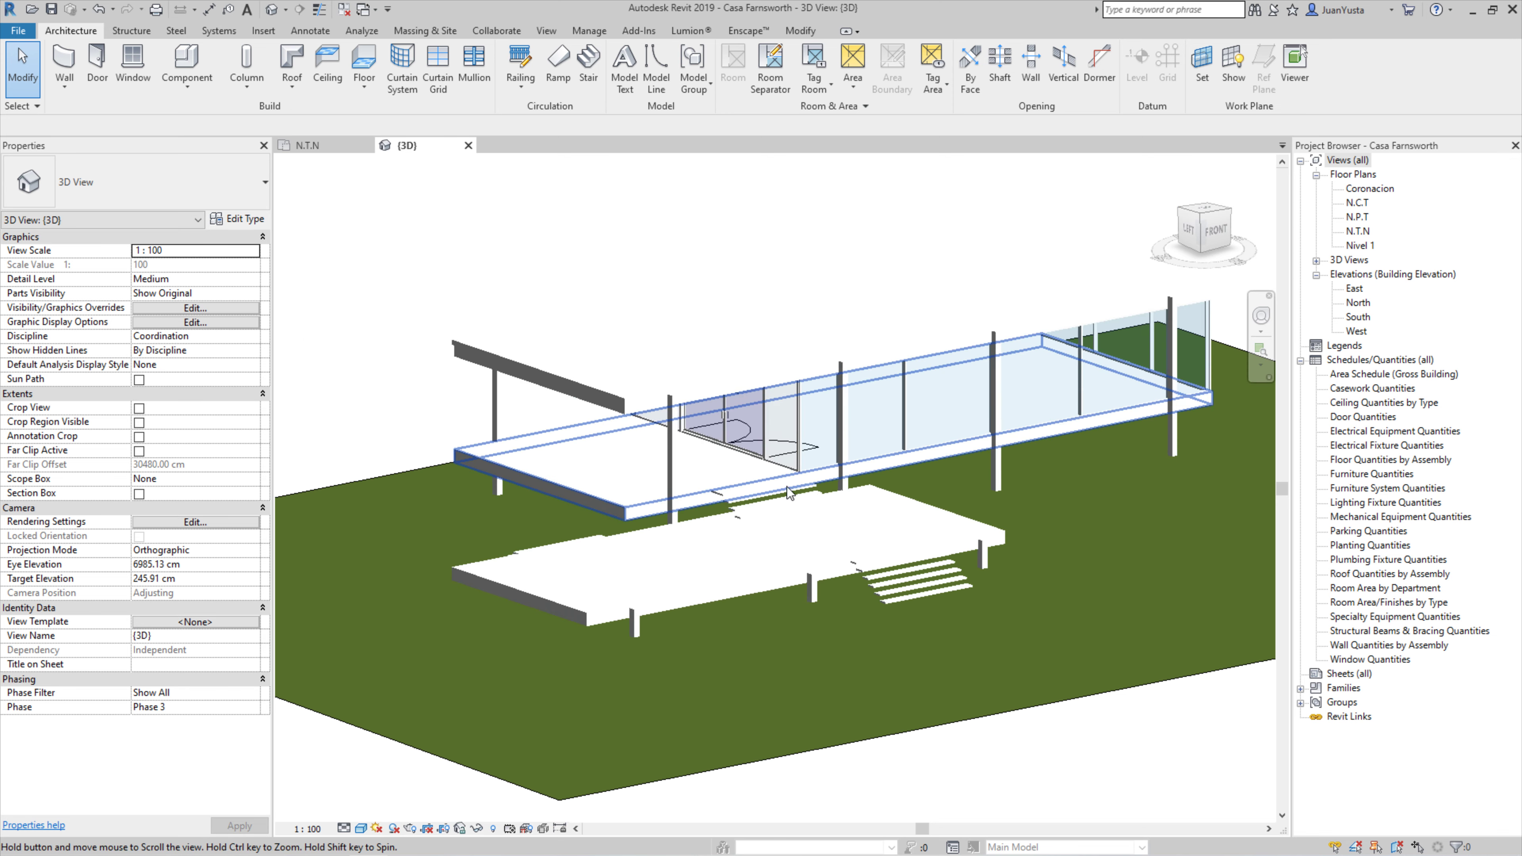
click(672, 463)
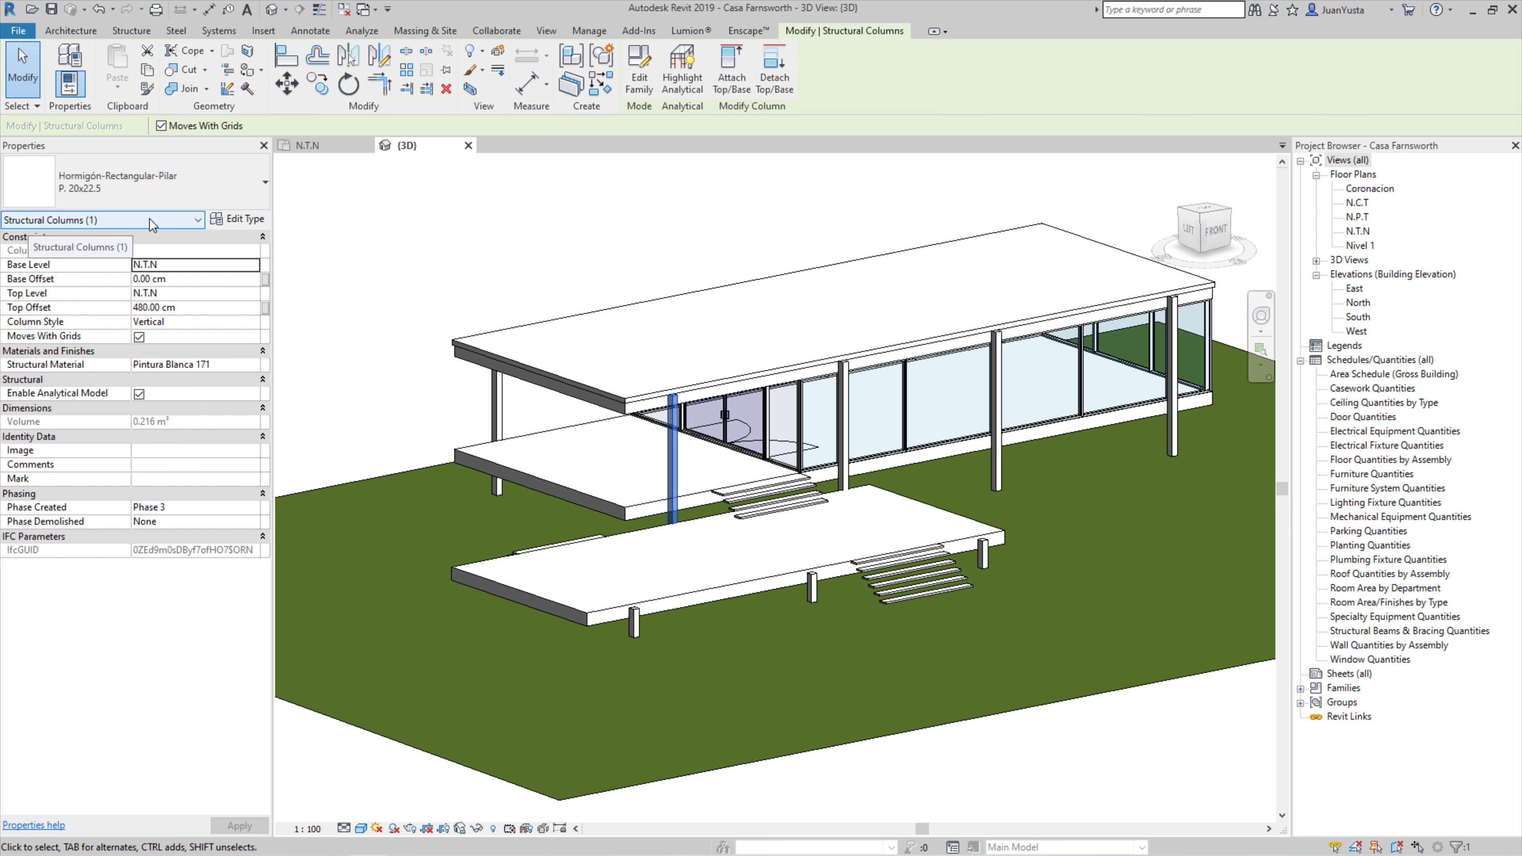
click(243, 219)
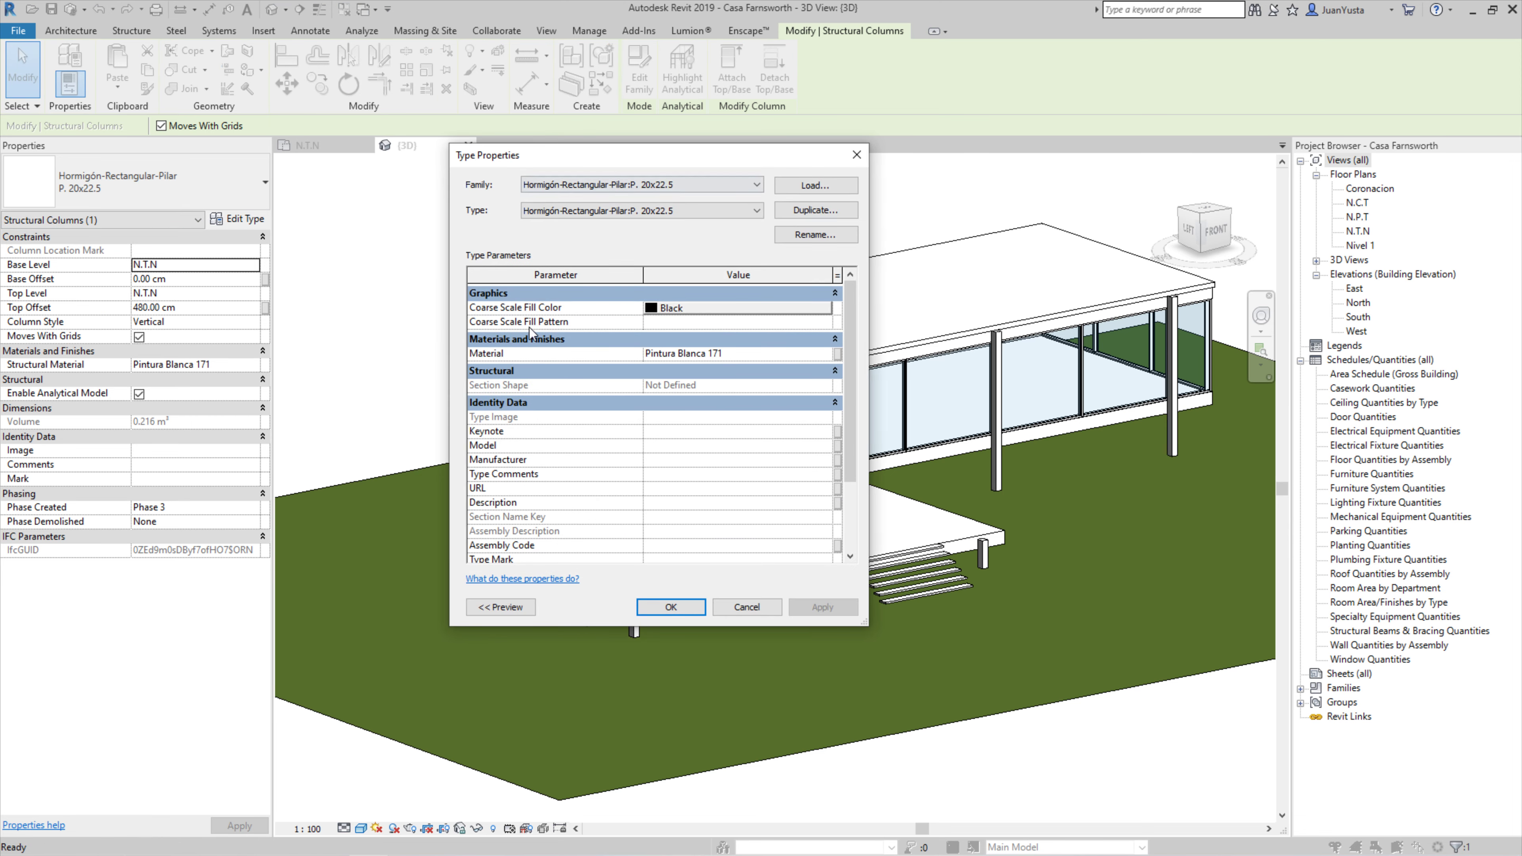
click(855, 157)
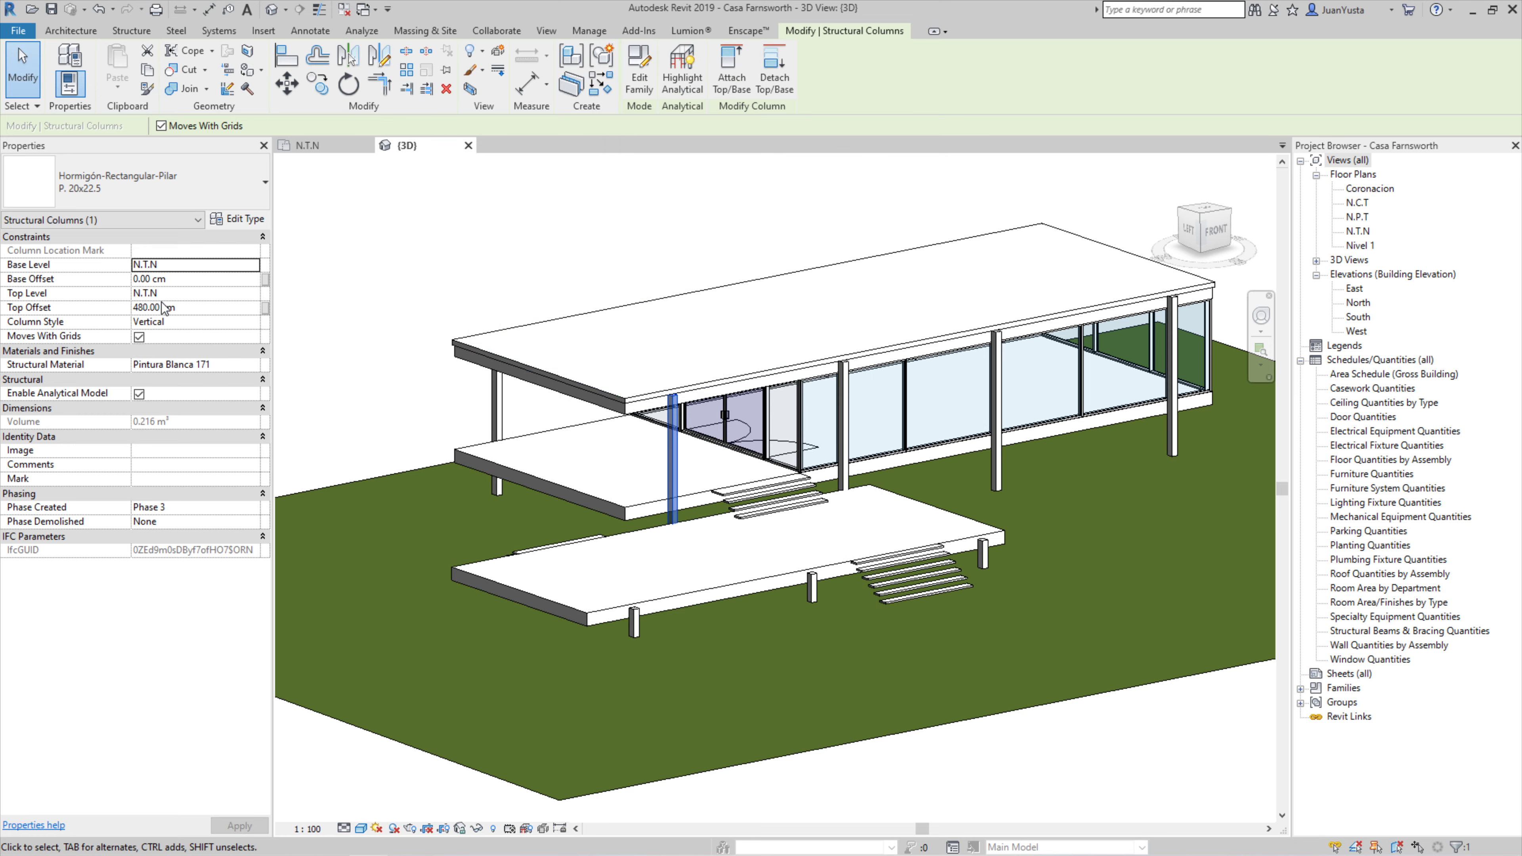
Step: Set the column's Top Level to Coronacion, apply it, and view the lengthened column
click(178, 292)
click(252, 293)
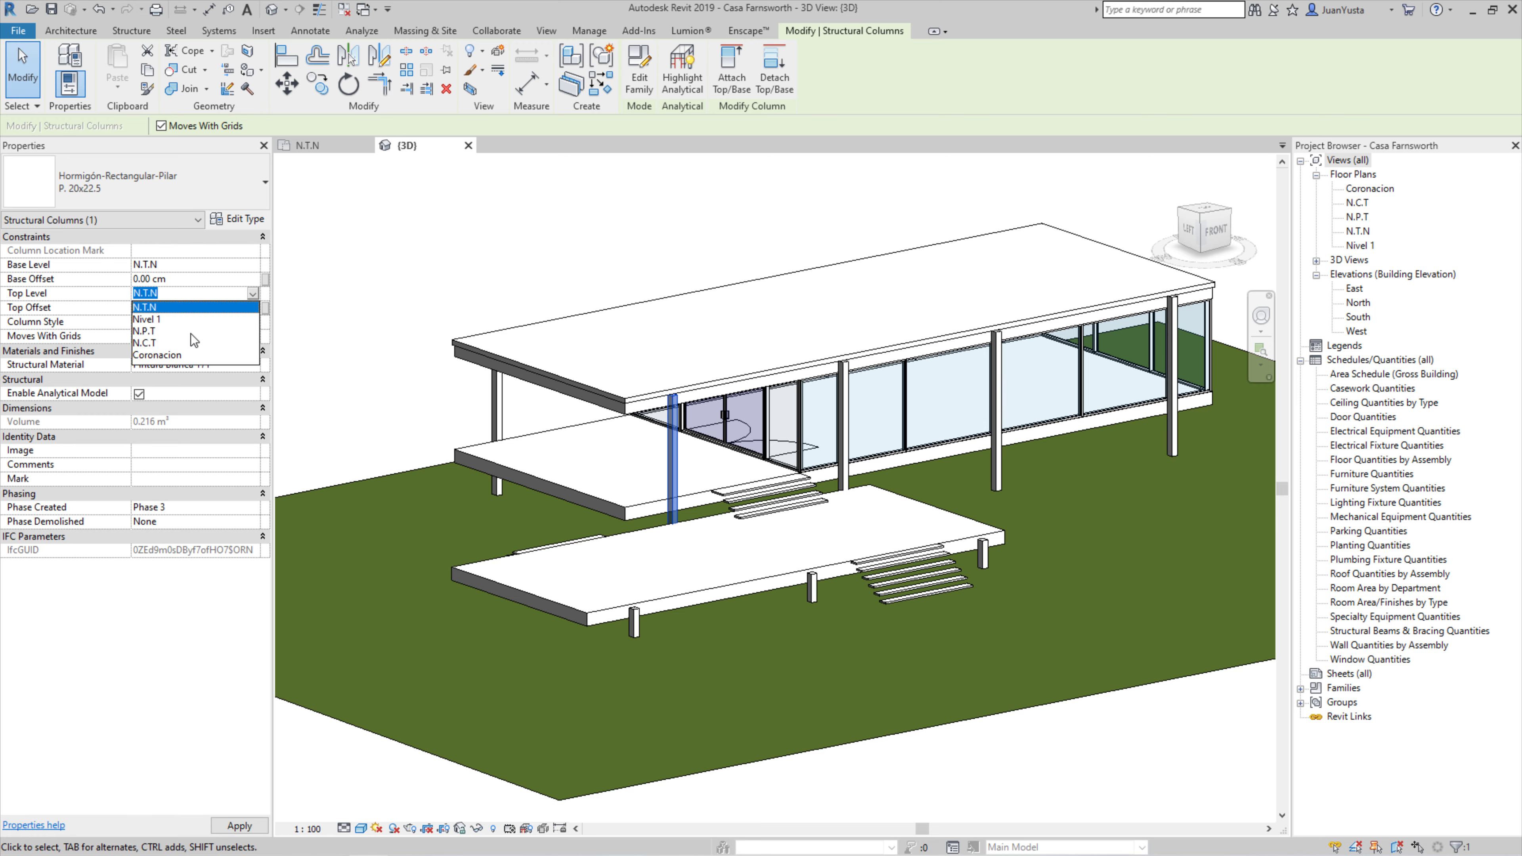
click(191, 339)
click(239, 826)
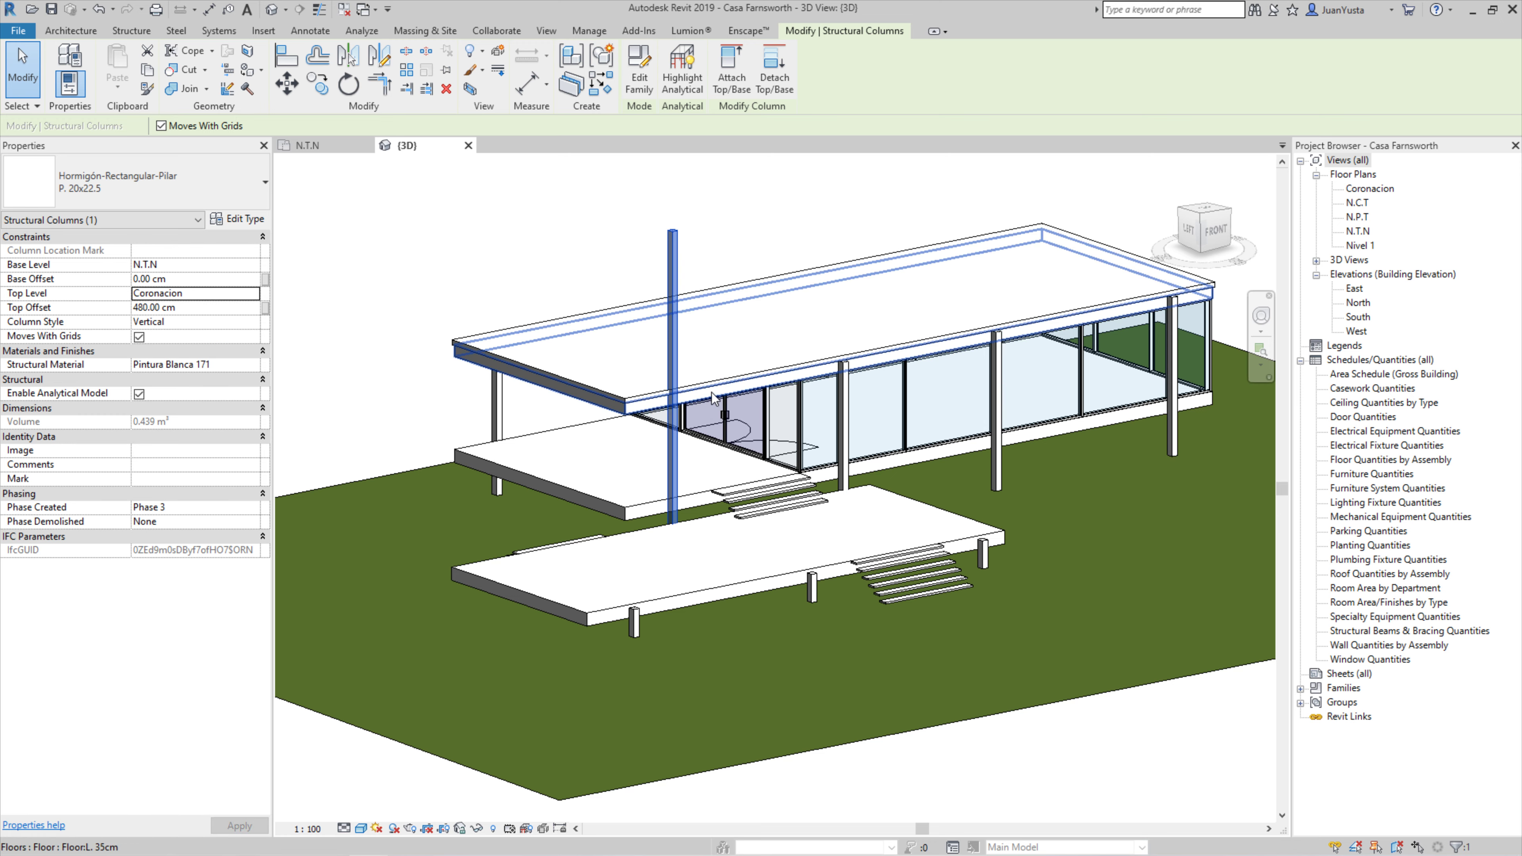
mouse_move(770, 375)
shift+middle_down()
mouse_move(642, 415)
mouse_move(845, 462)
shift+middle_up()
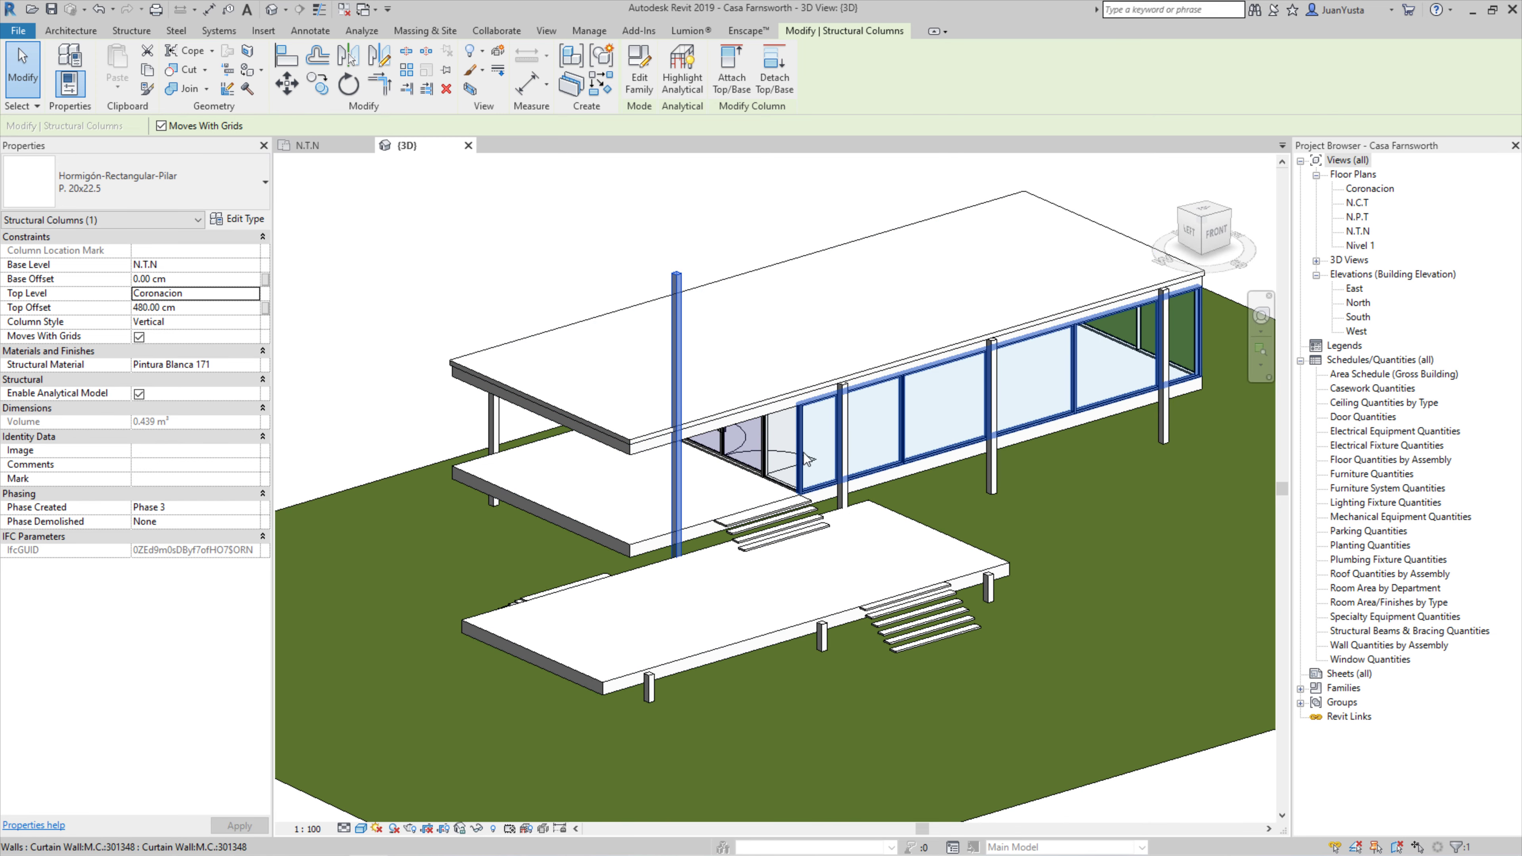
click(857, 456)
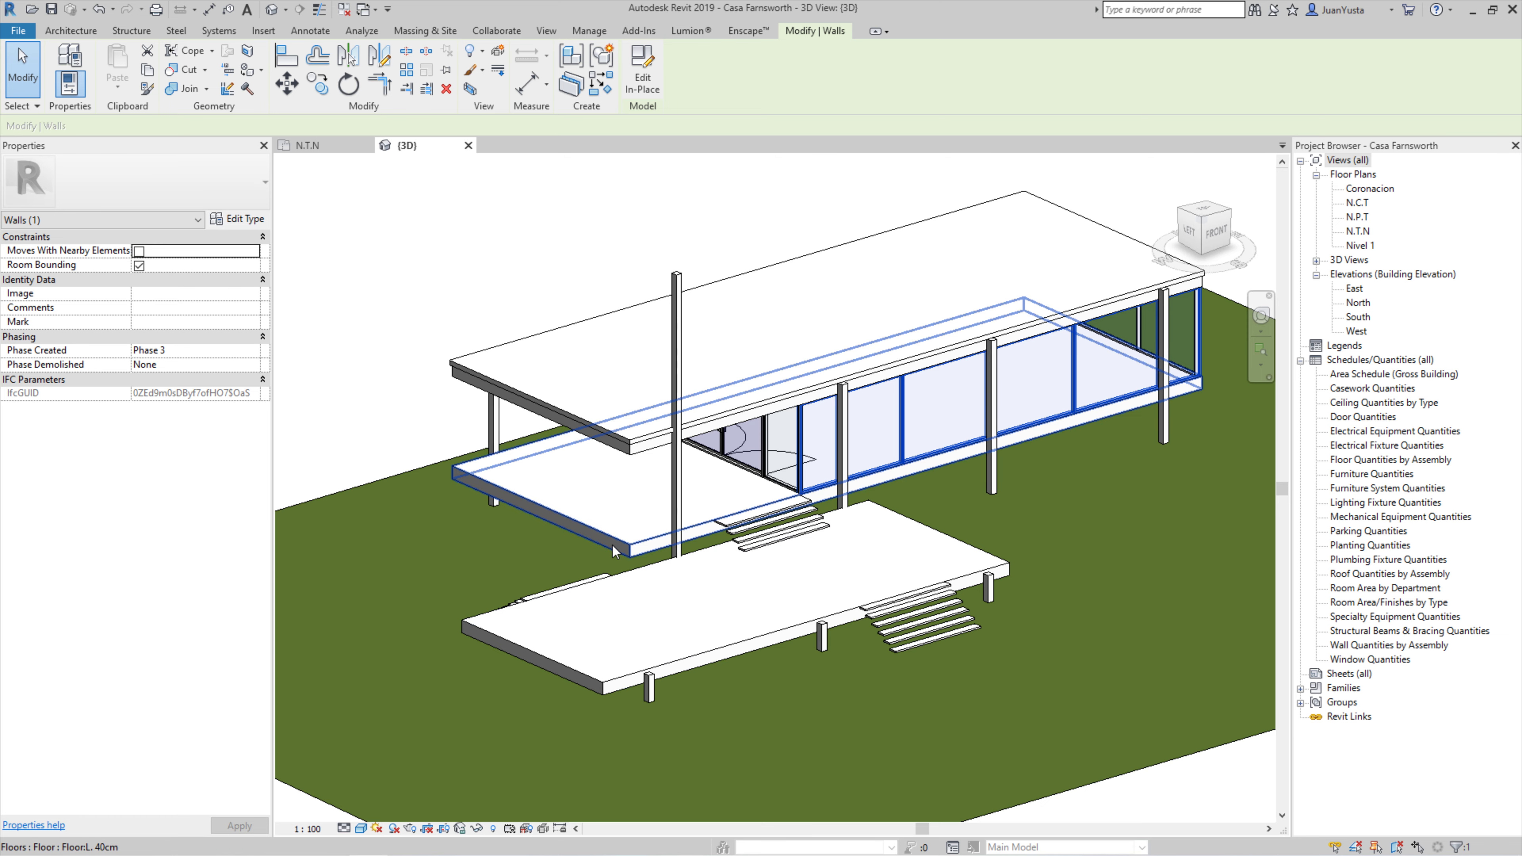
Step: Put the lower terrace floor slab into boundary editing mode
click(916, 533)
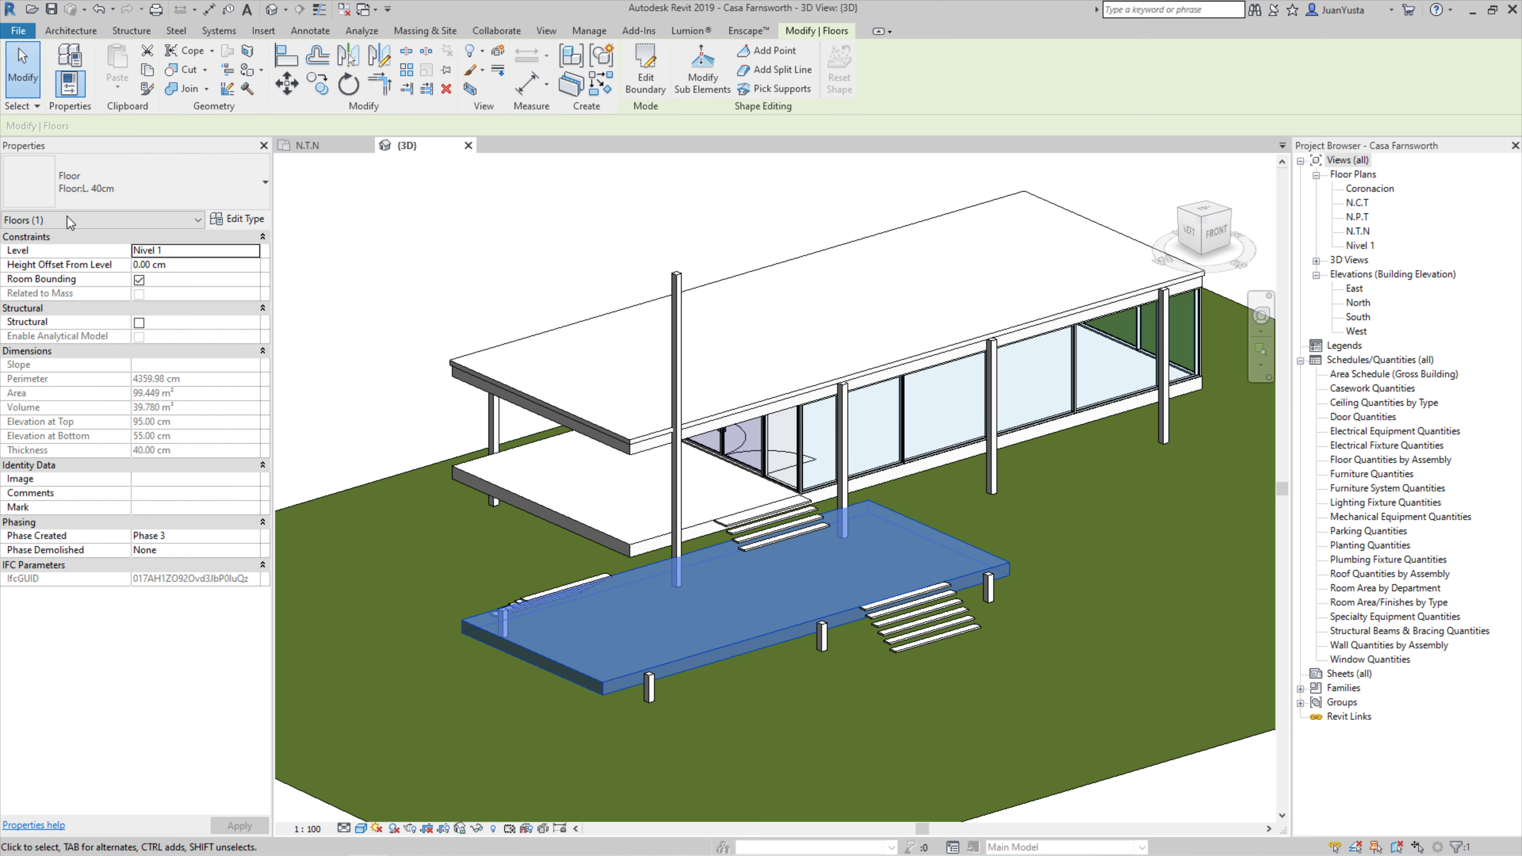
click(653, 93)
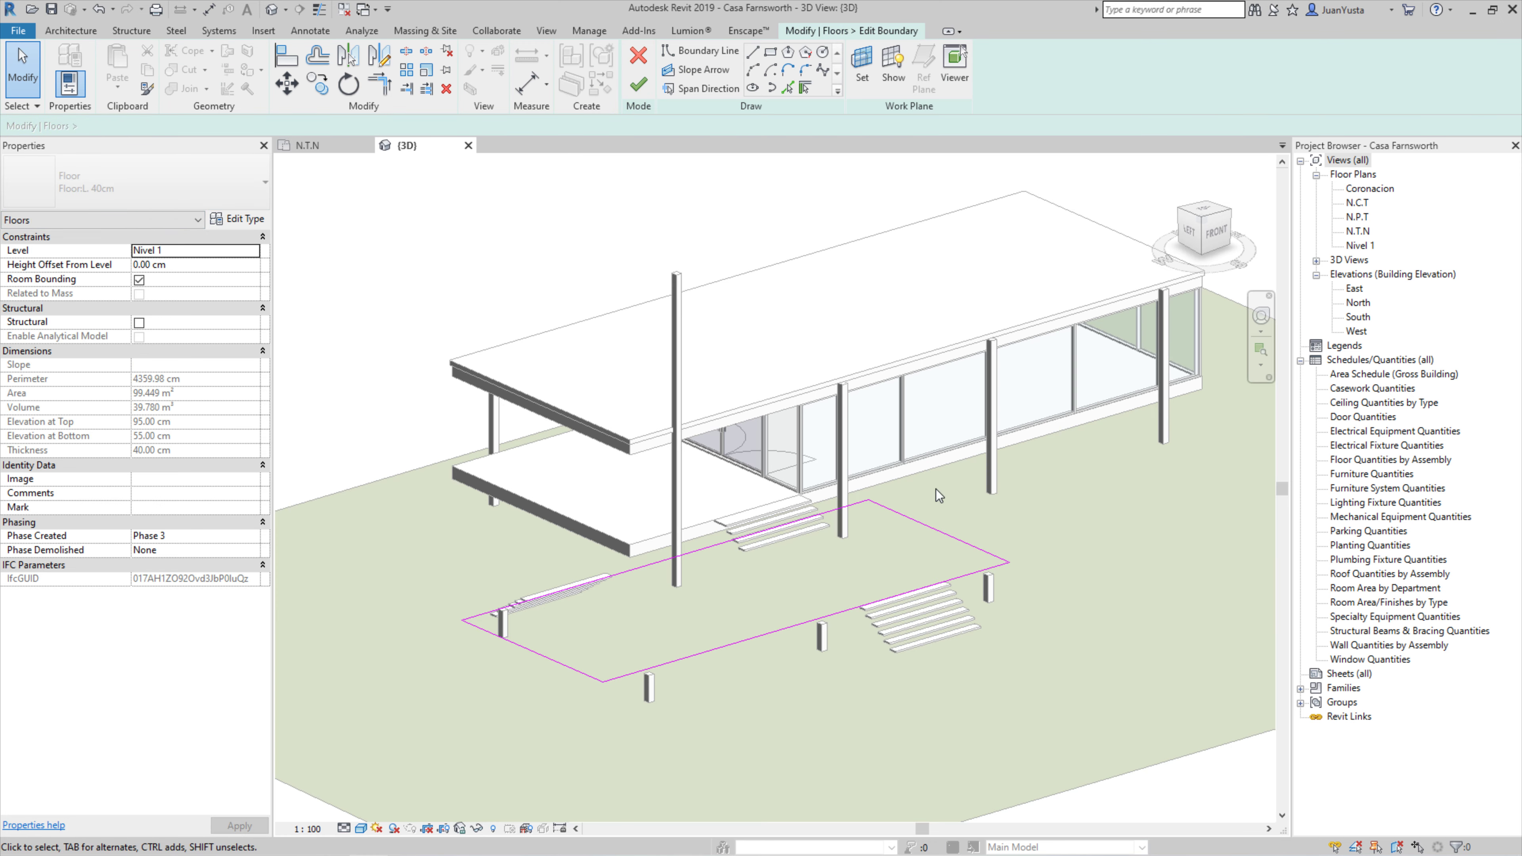
click(937, 532)
drag(1009, 561, 1105, 524)
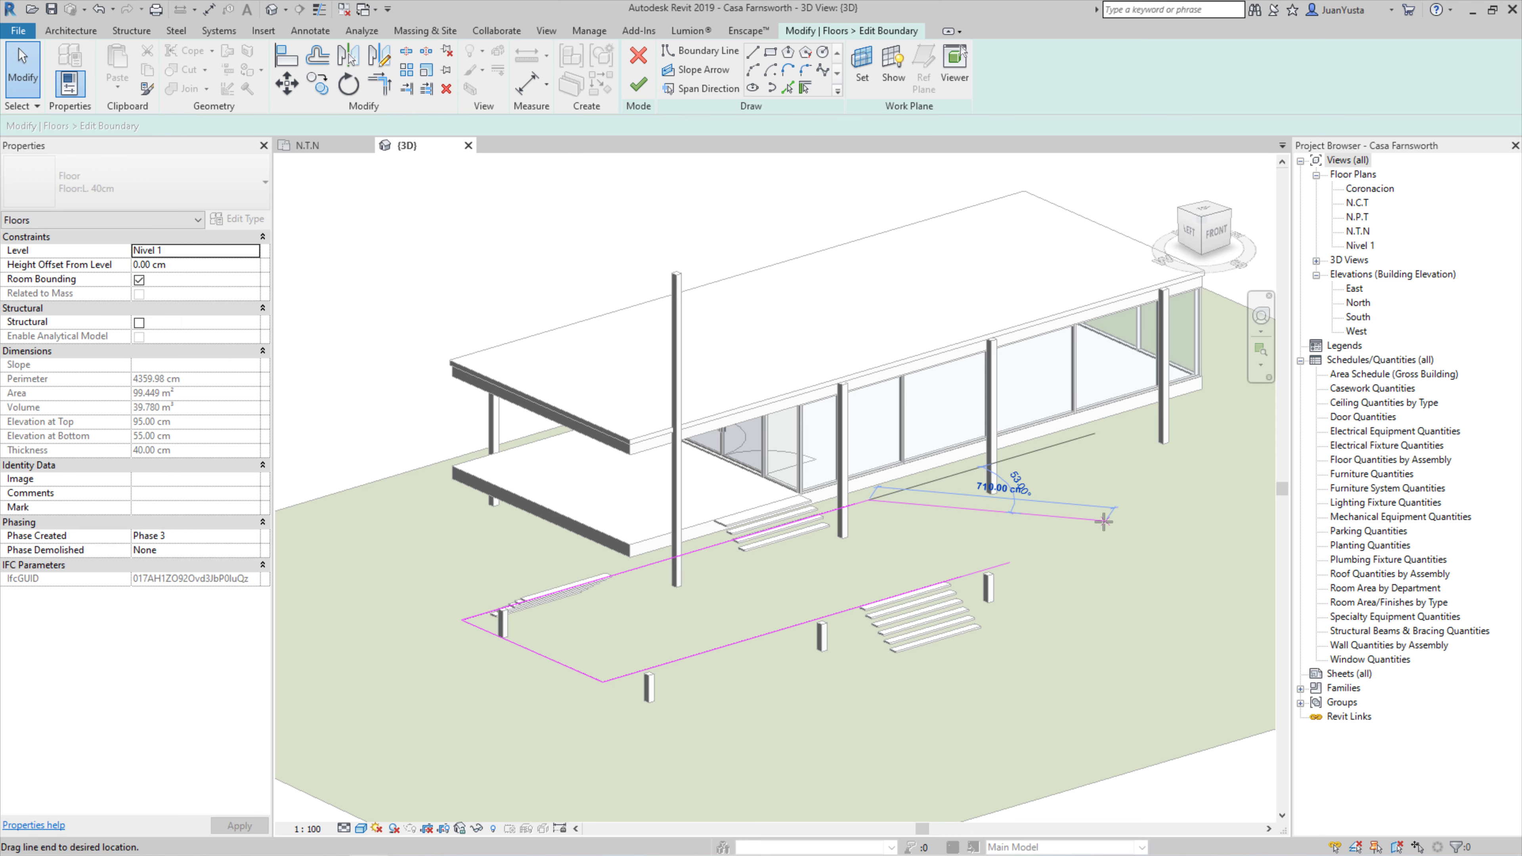
key(Escape)
Step: Join the boundary edges with Trim/Extend to Corner, enlarging the floor to 115.368 m²
key(t)
key(r)
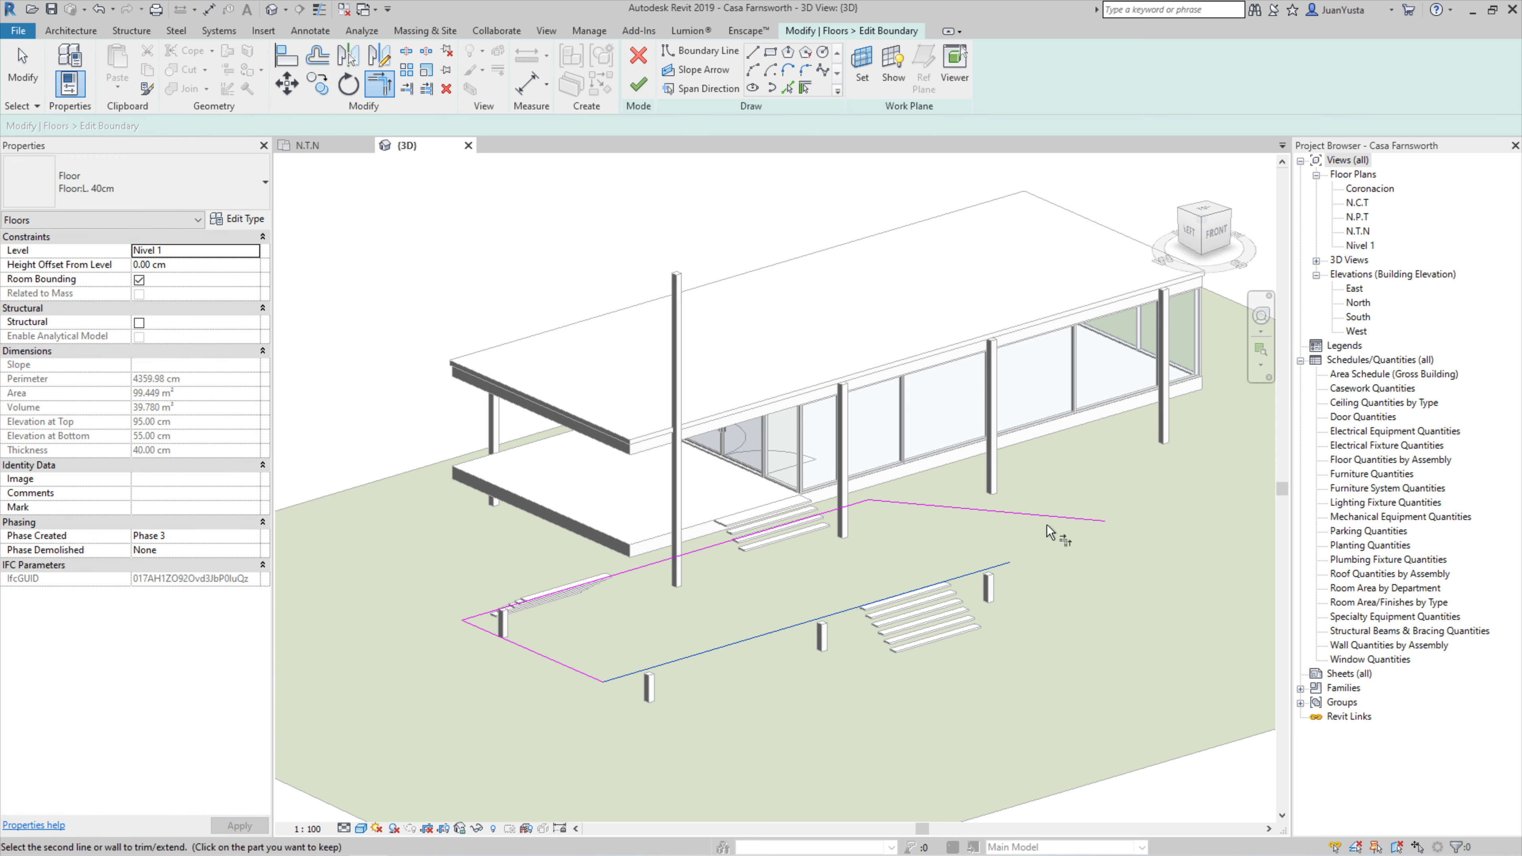
click(1047, 520)
click(959, 576)
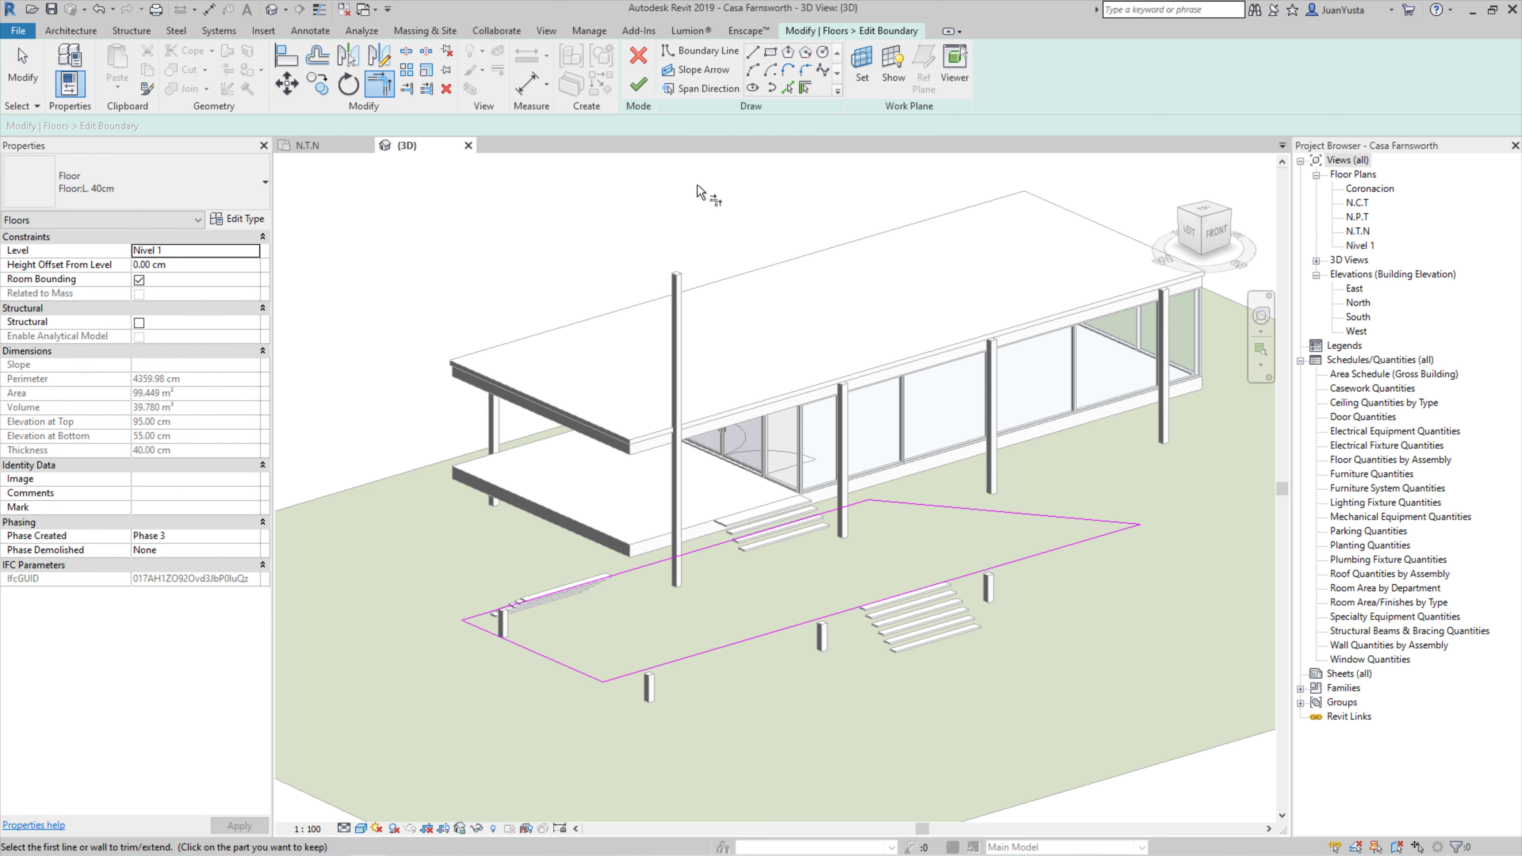
click(638, 84)
click(1082, 664)
click(1082, 547)
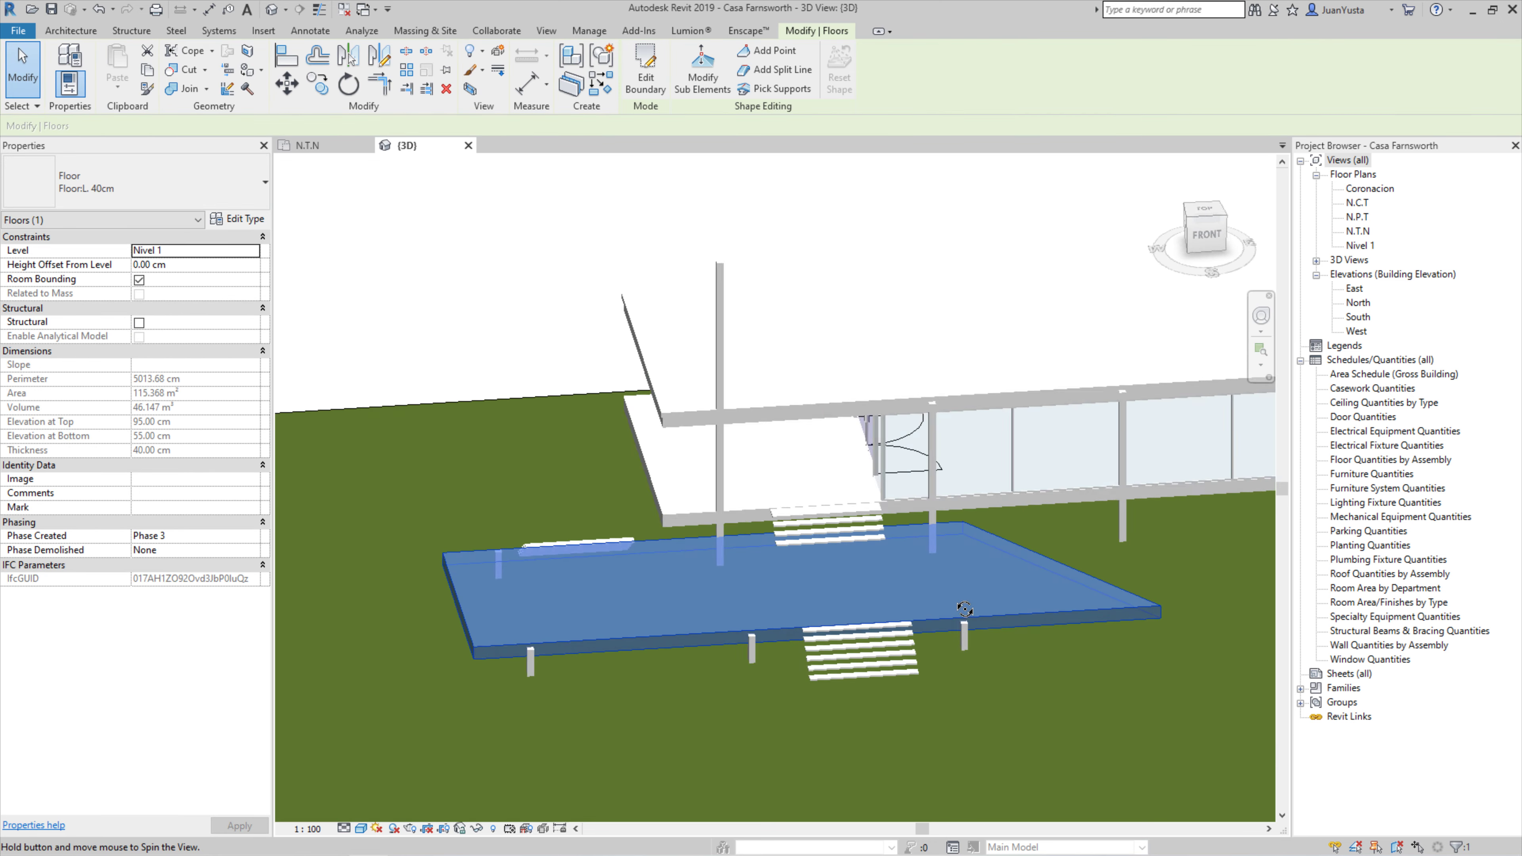
mouse_move(1082, 547)
shift+middle_down()
mouse_move(672, 596)
mouse_move(613, 436)
shift+middle_up()
click(464, 450)
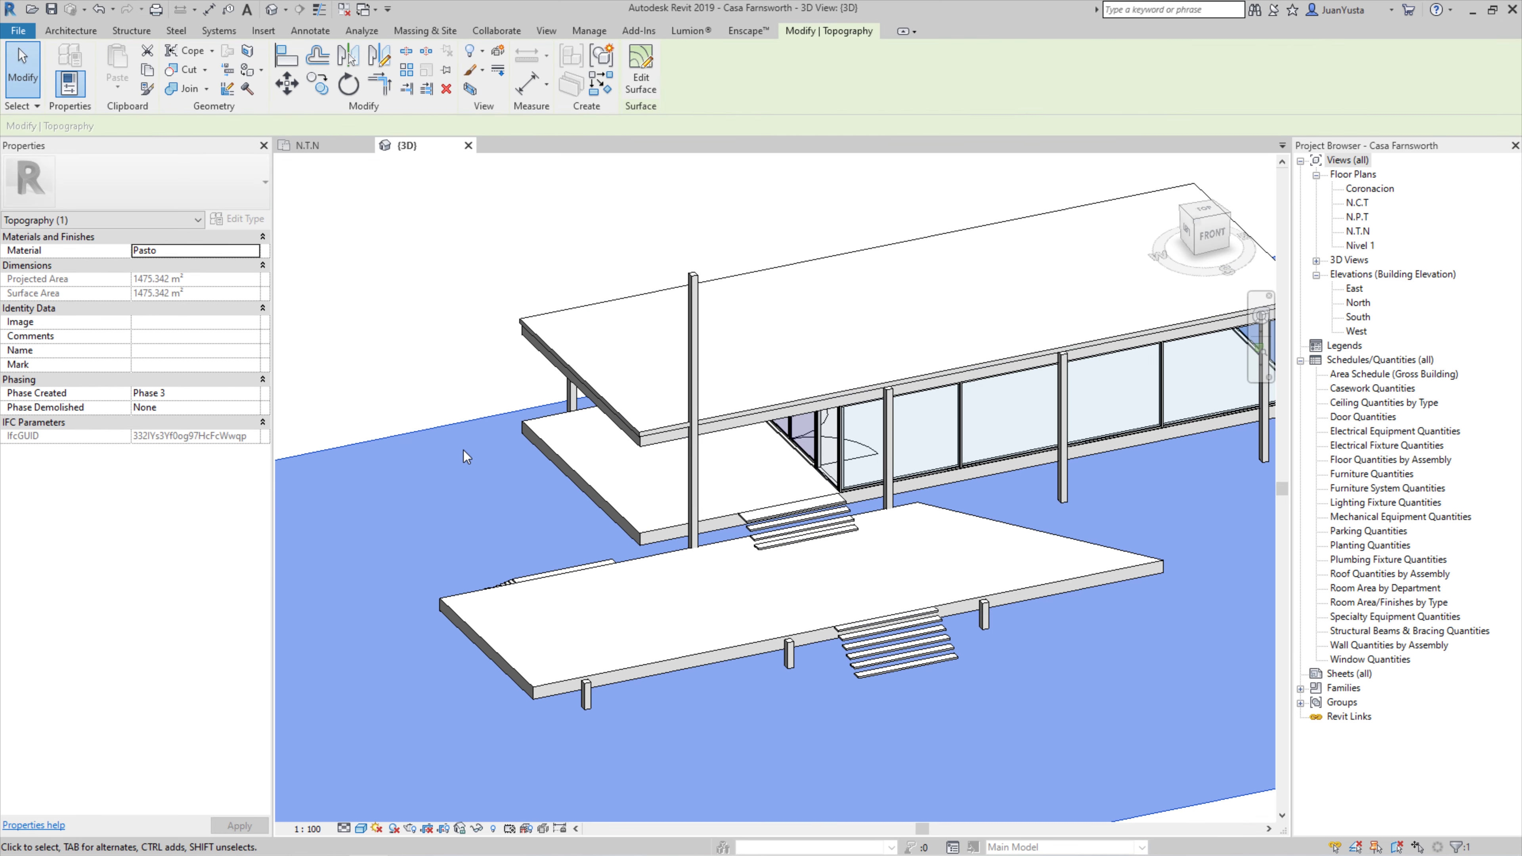
click(648, 95)
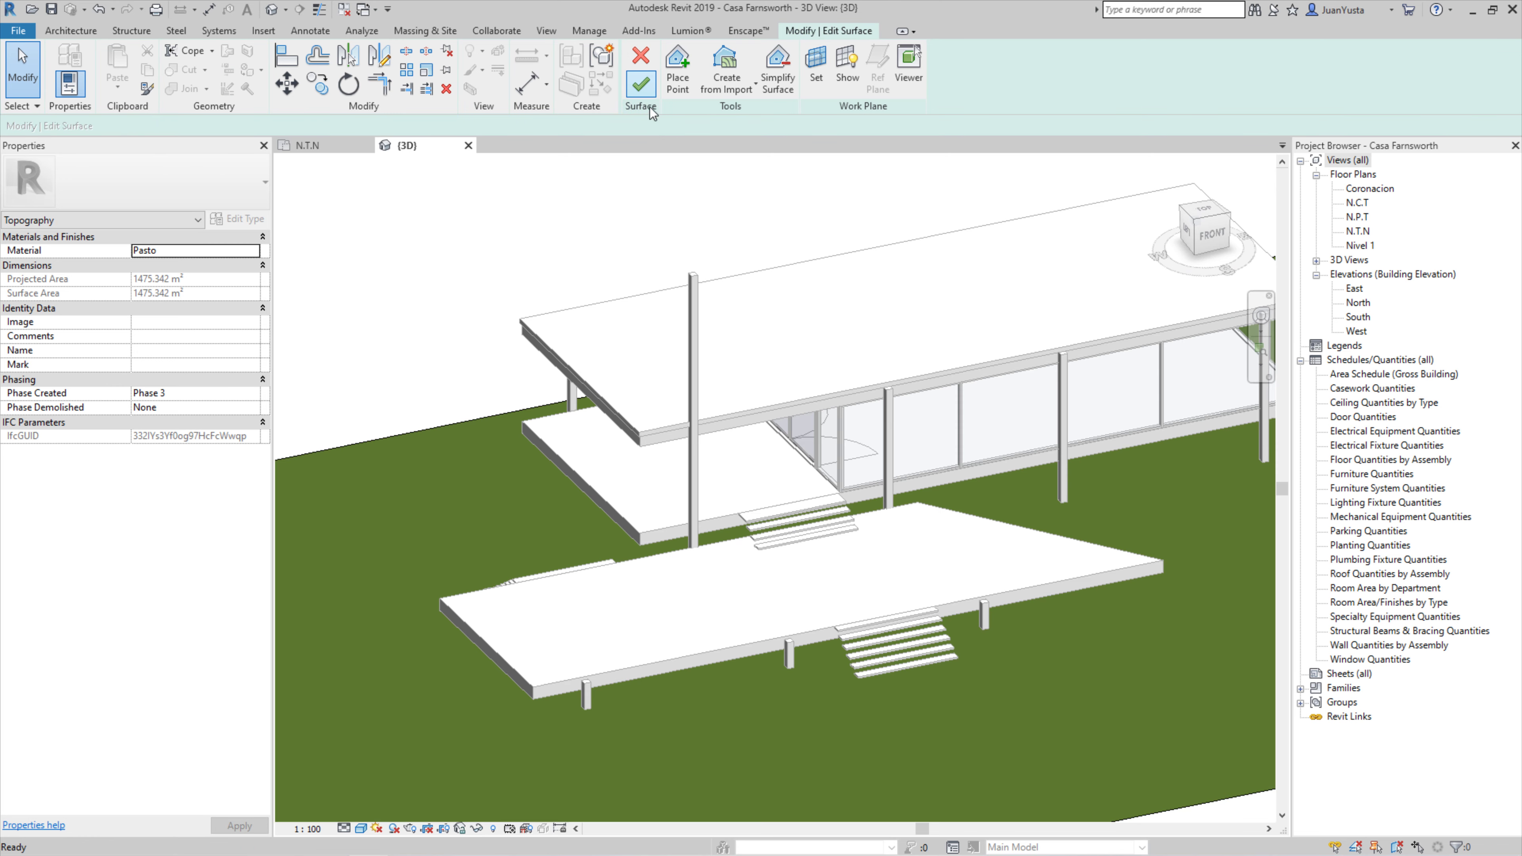
shift+middle_drag(480, 423, 349, 417)
drag(617, 402, 402, 508)
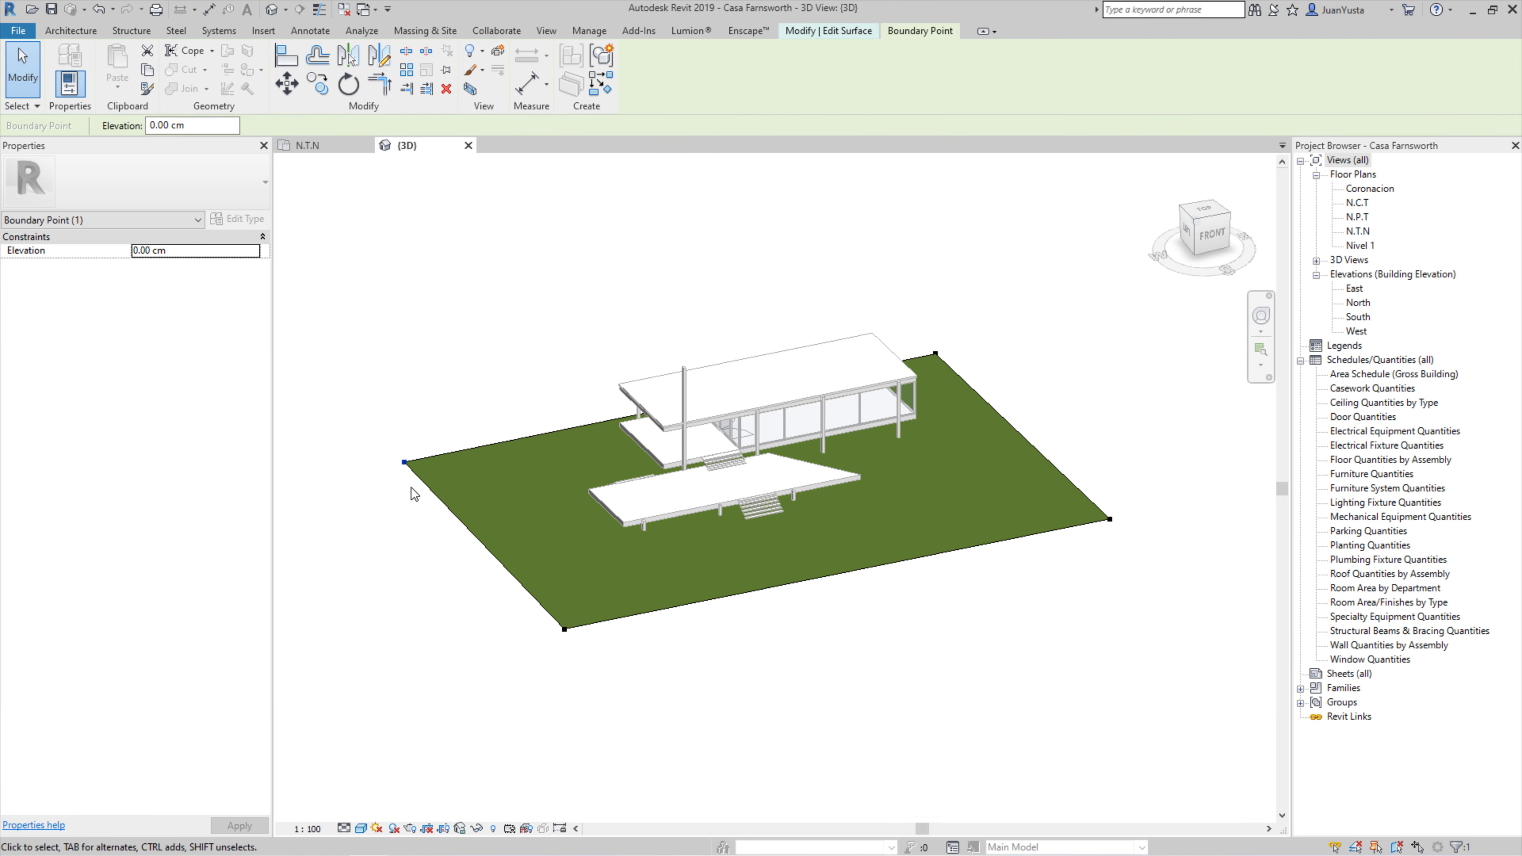
click(667, 302)
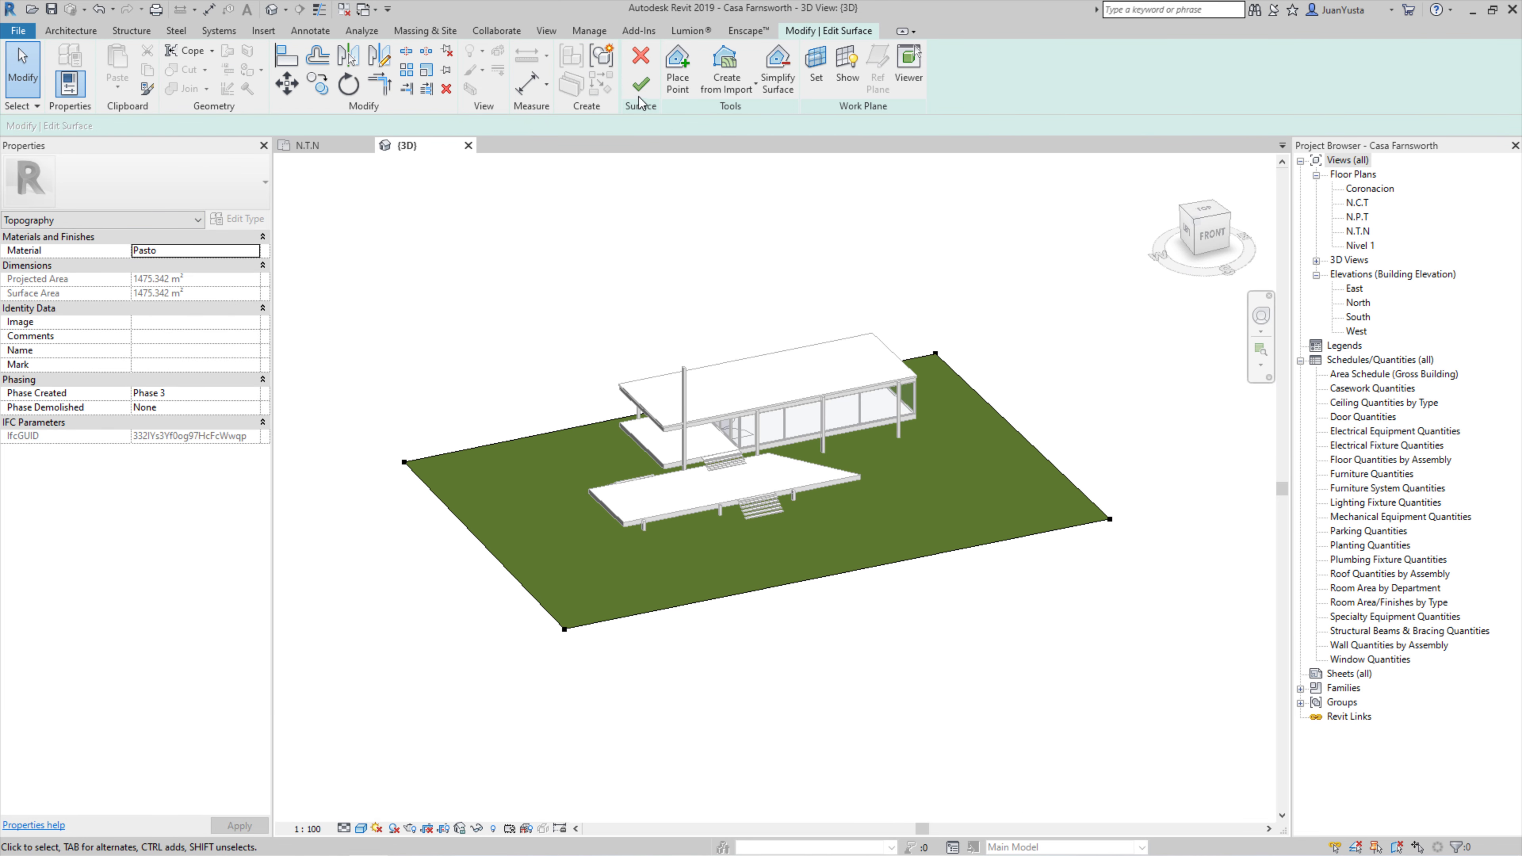
click(642, 90)
click(456, 480)
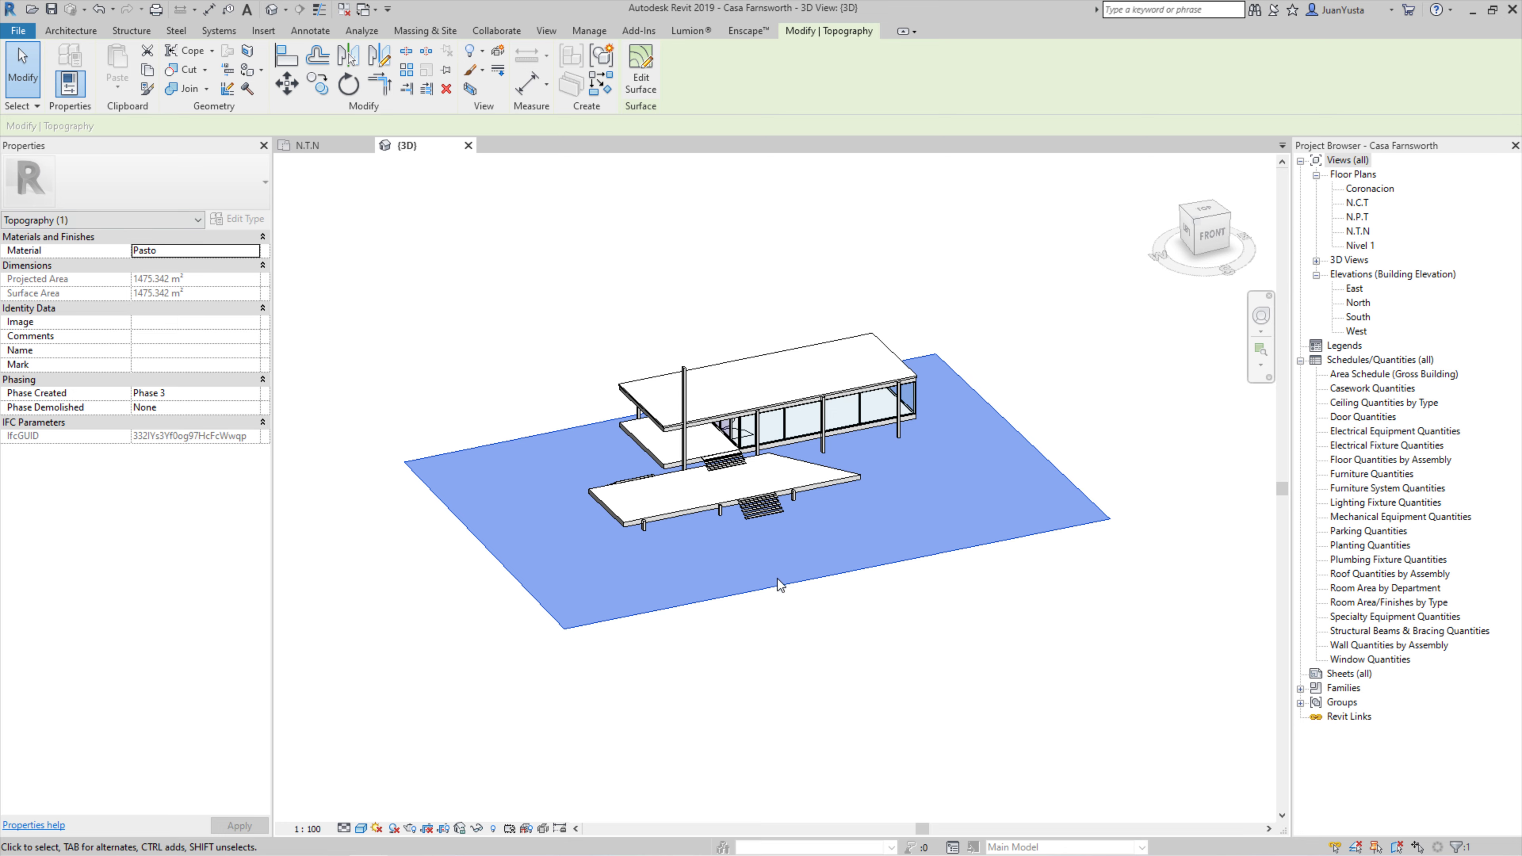
key(Escape)
scroll(761, 408, up, 3)
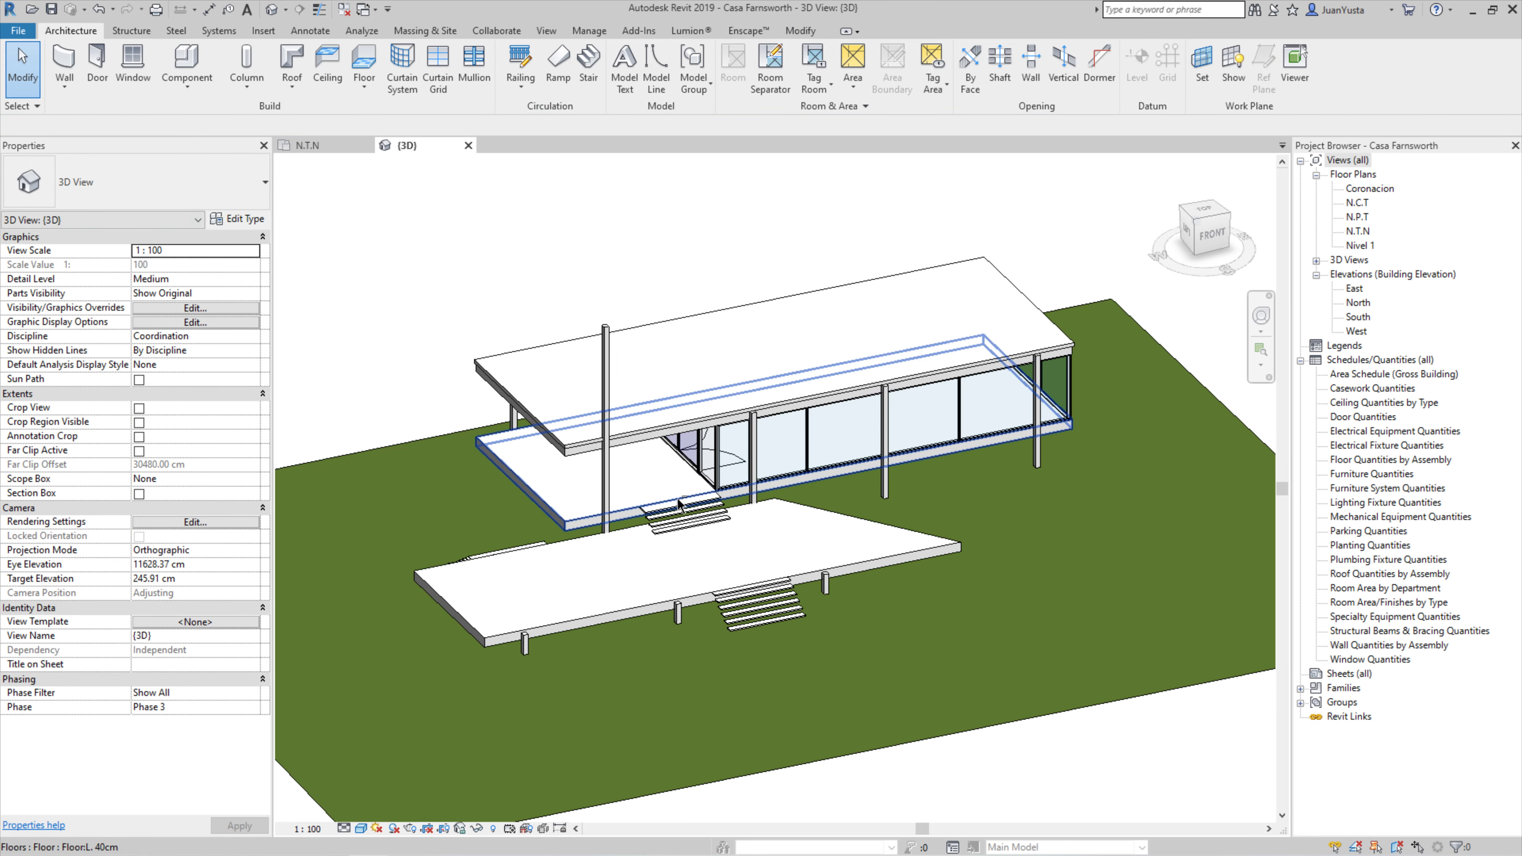
shift+middle_drag(689, 476, 722, 550)
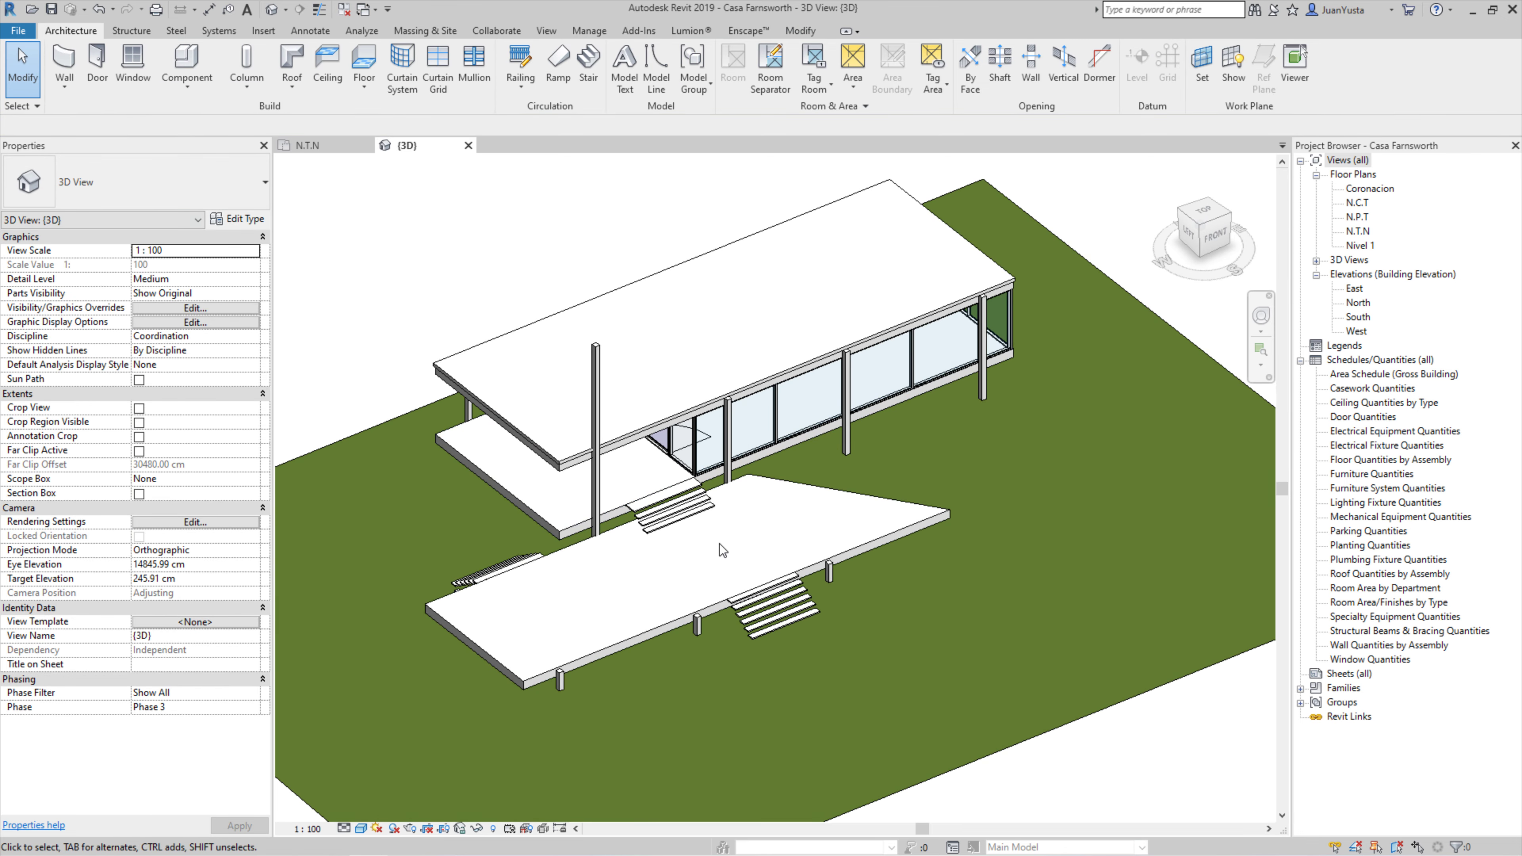